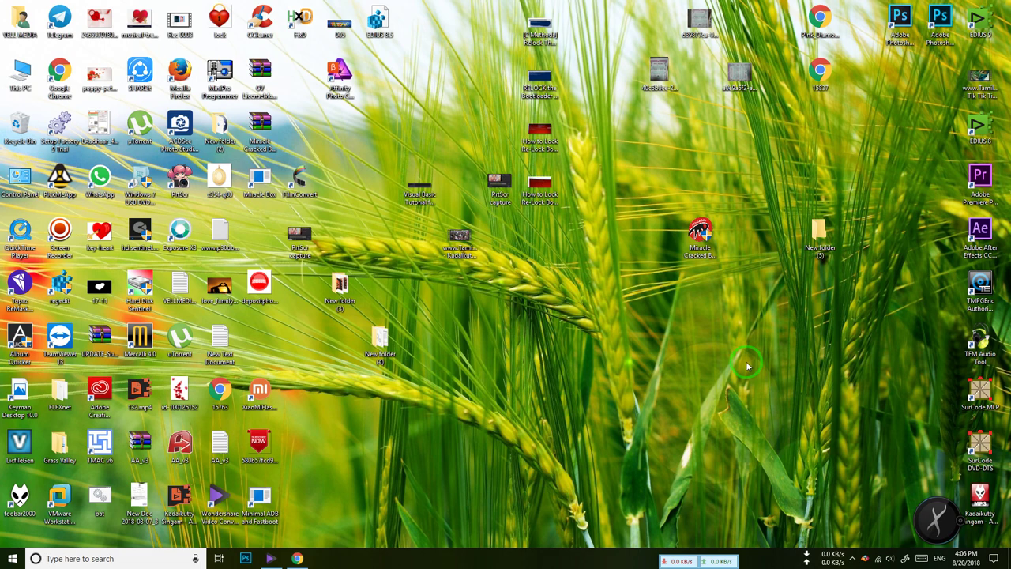
# Step: Open TFM Audio Tool and add the Kadaikutty Singam MP3 from the desktop to its file list
pyautogui.moveTo(749, 334); pyautogui.dragTo(805, 133)
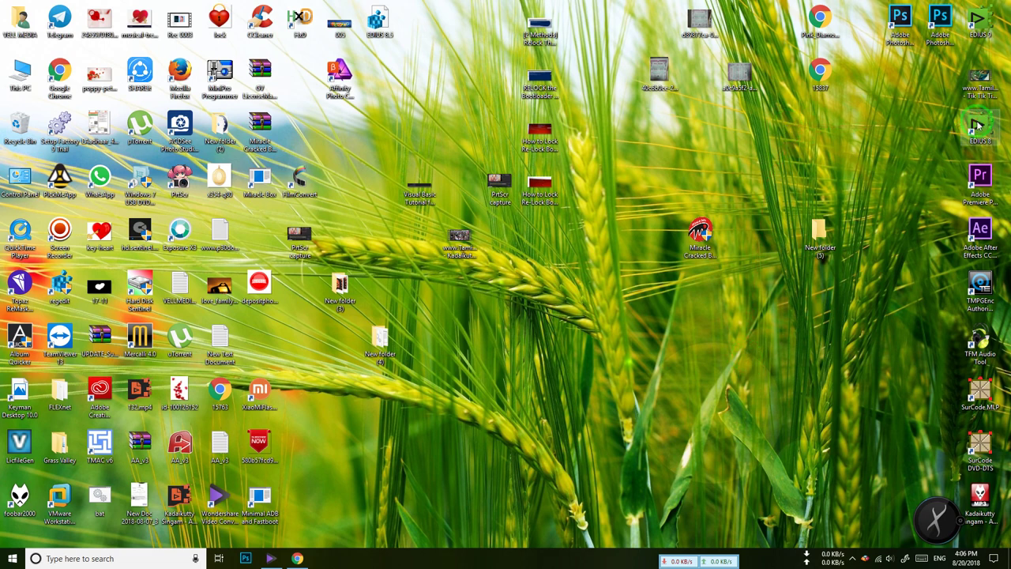
pyautogui.doubleClick(984, 339)
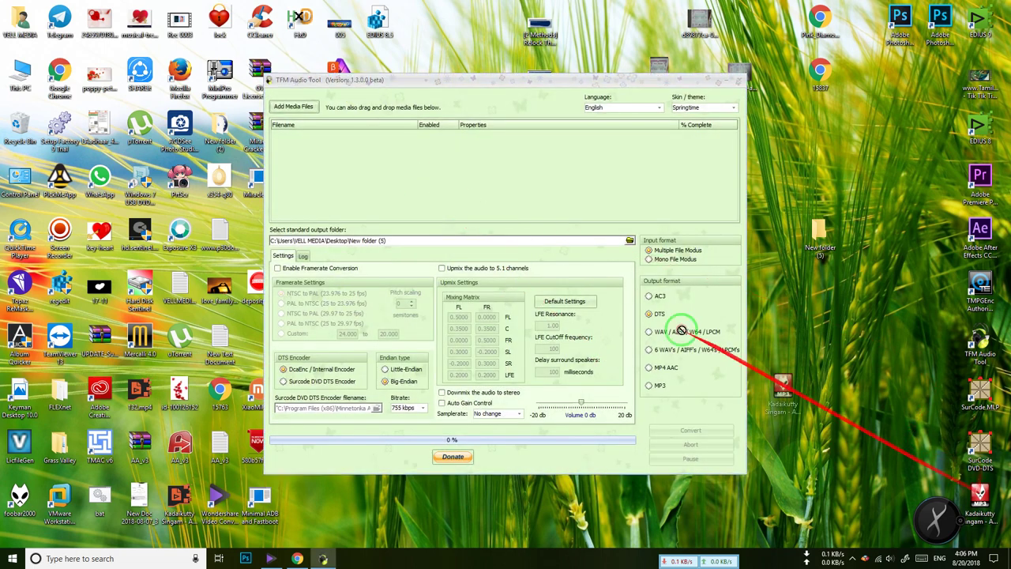
pyautogui.moveTo(681, 330); pyautogui.dragTo(463, 176)
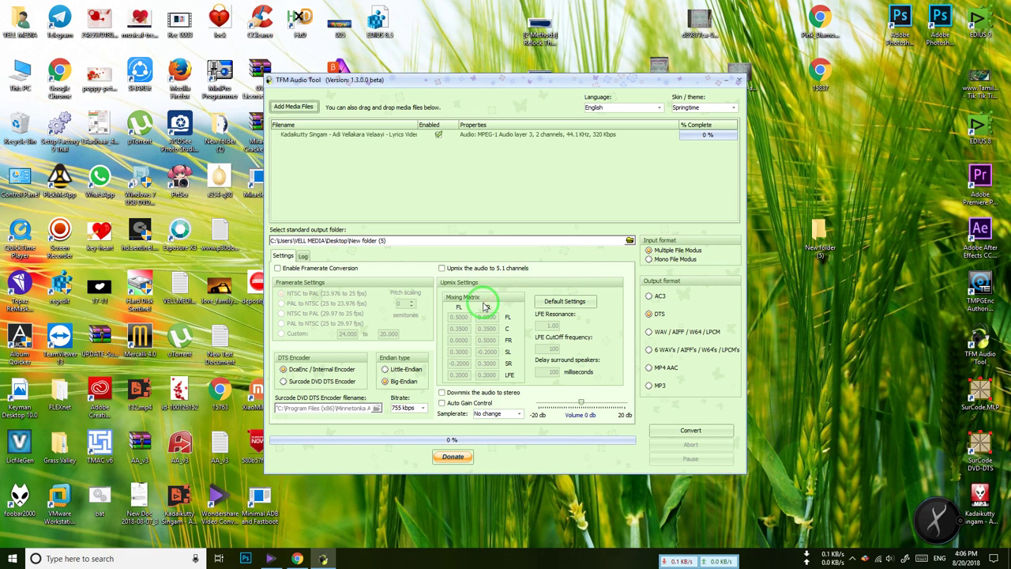
# Step: Enable upmixing the audio to 5.1 channels and choose the Surcode DVD DTS Encoder
pyautogui.click(447, 268)
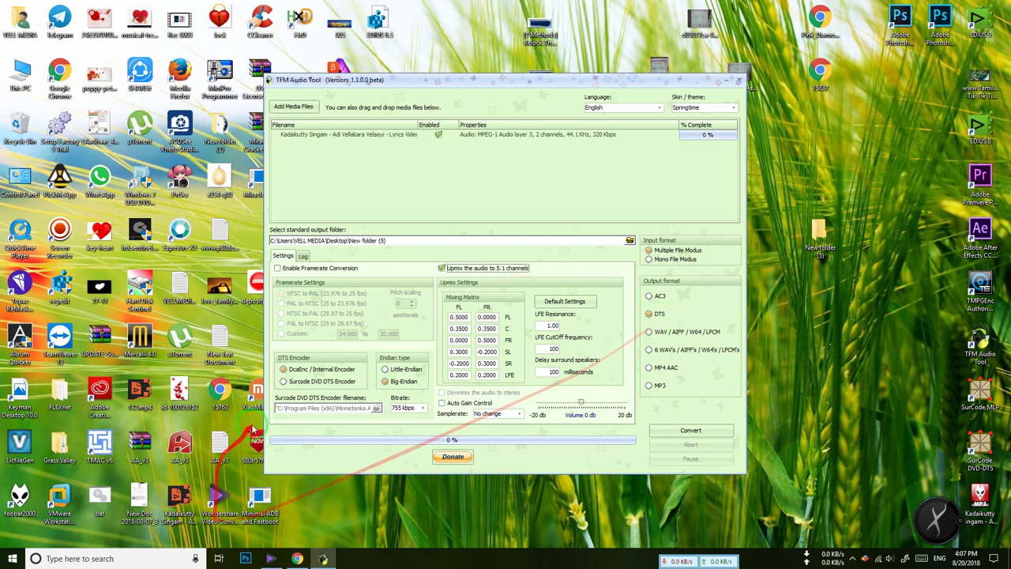
pyautogui.click(303, 382)
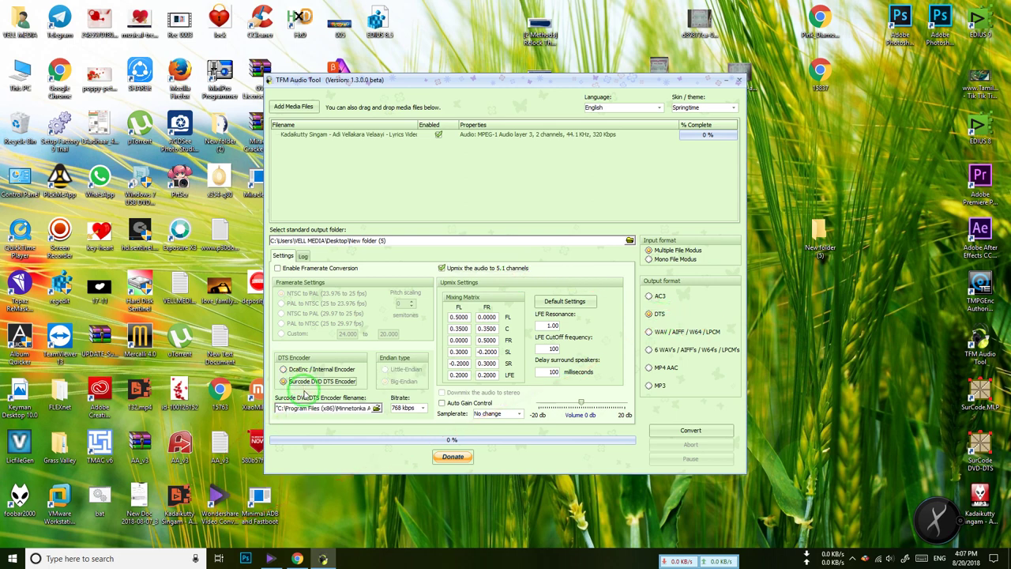
pyautogui.click(981, 452)
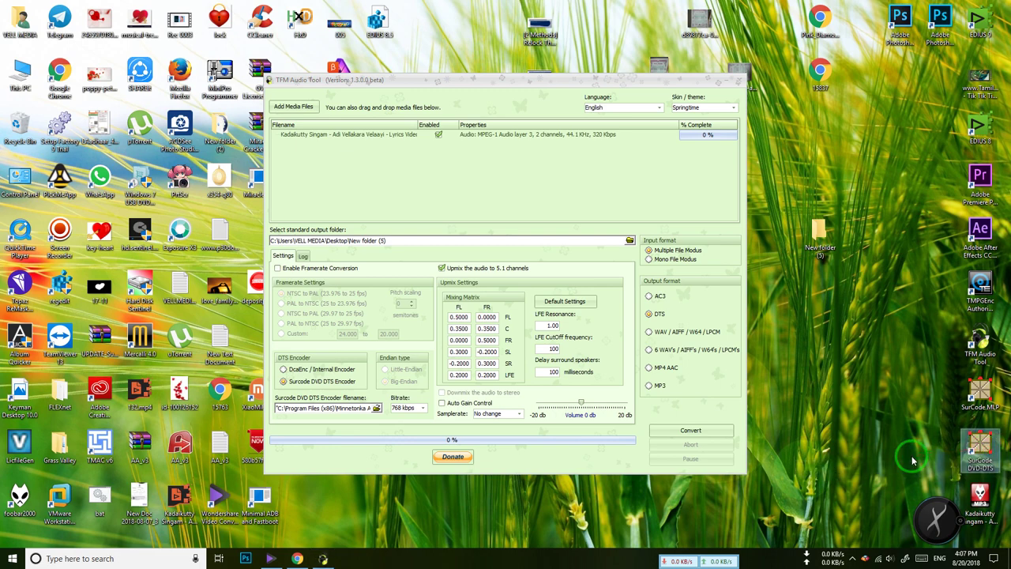
pyautogui.click(376, 410)
pyautogui.doubleClick(377, 189)
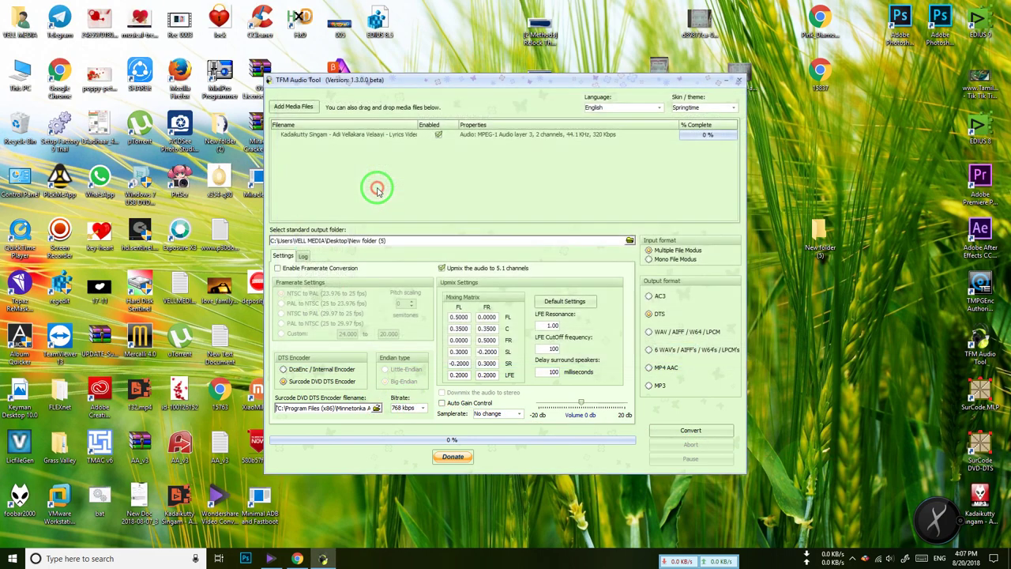
# Step: Configure DTS output at a 768 kbps bitrate with Auto Gain Control enabled
pyautogui.click(423, 408)
pyautogui.click(412, 419)
pyautogui.click(472, 403)
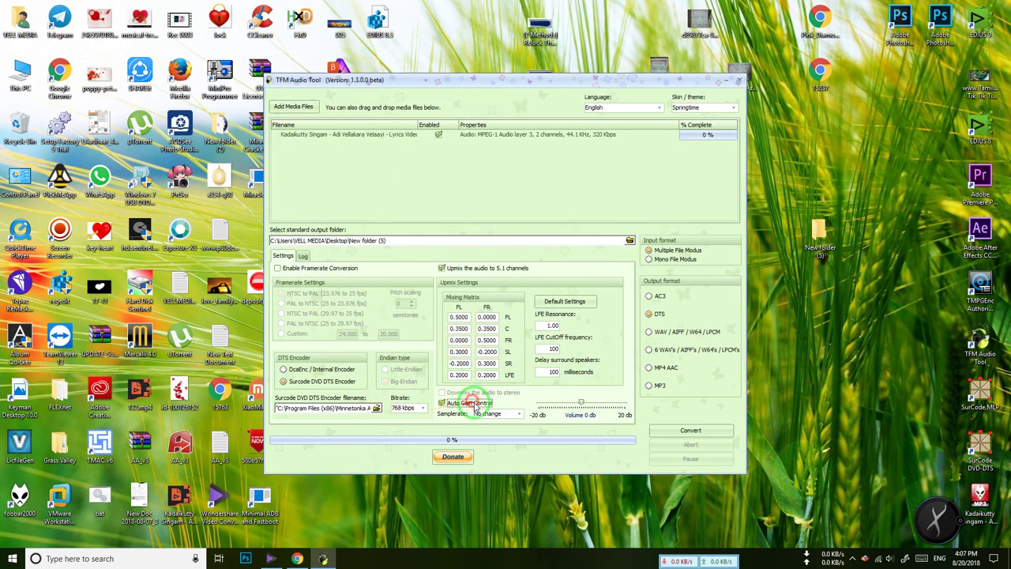
pyautogui.click(662, 313)
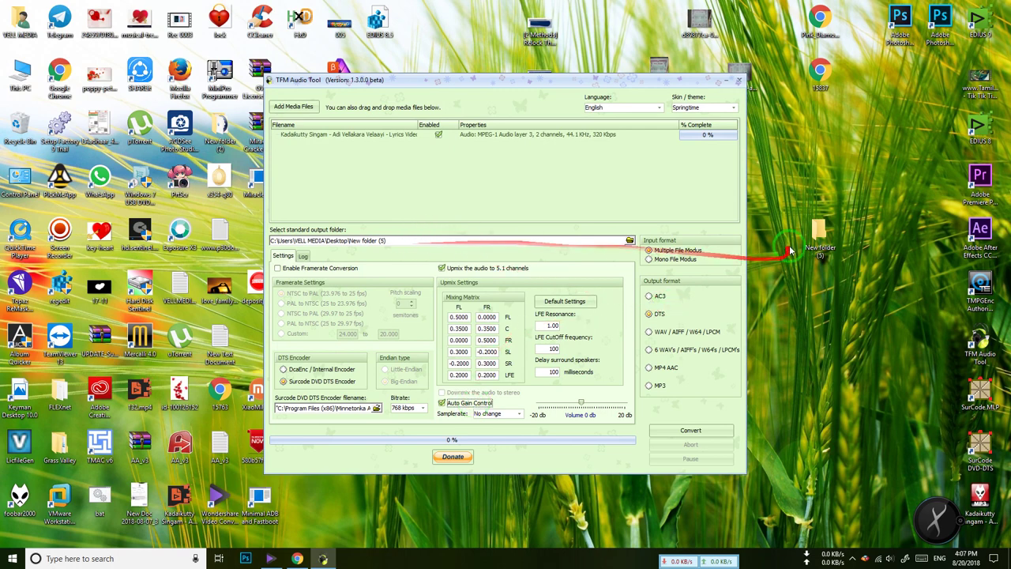
# Step: Check the contents of New folder (5) on the desktop, close it, and convert the loaded song
pyautogui.moveTo(821, 233); pyautogui.dragTo(530, 90)
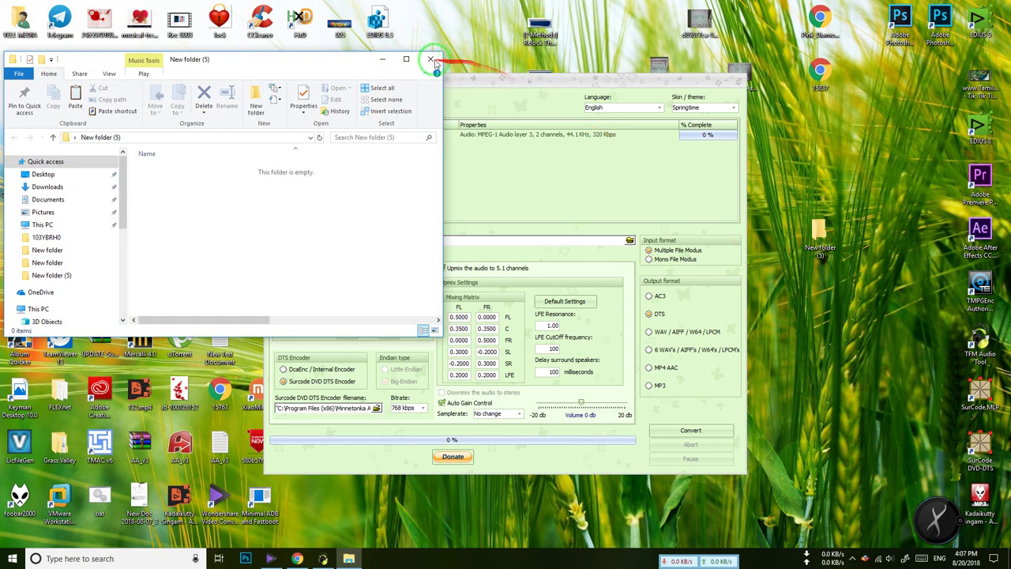
pyautogui.click(429, 60)
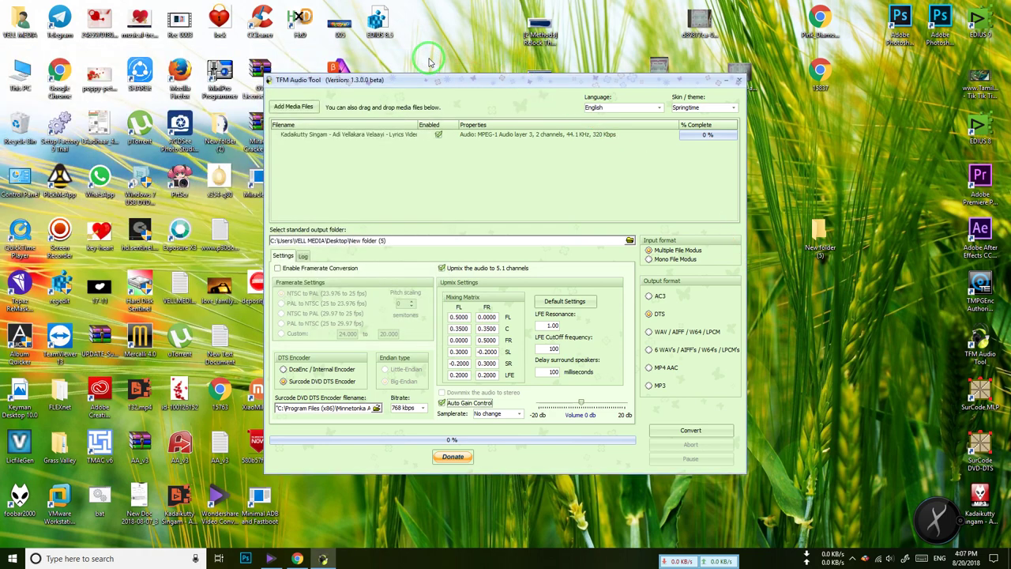
pyautogui.click(721, 430)
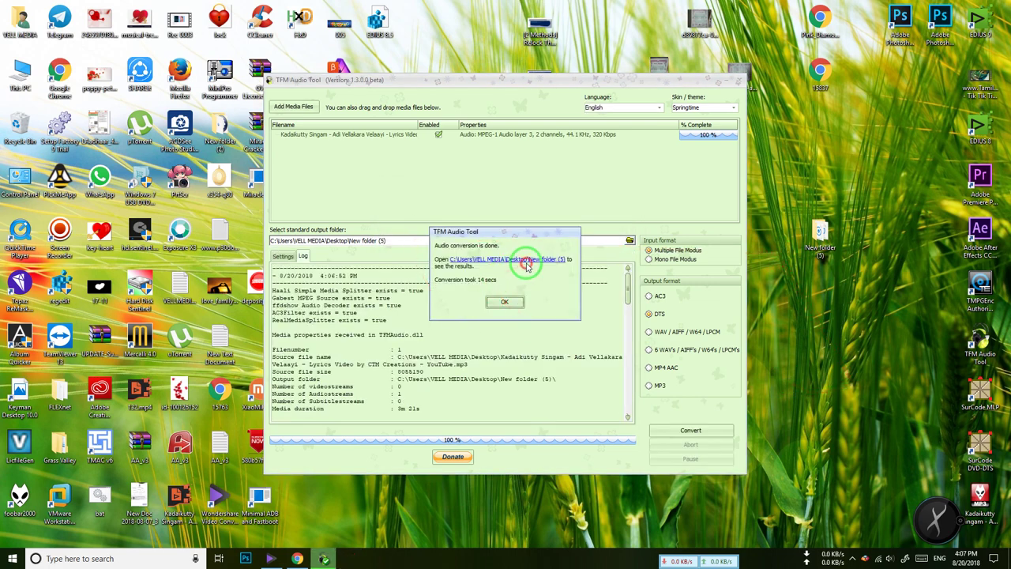
# Step: Open the conversion's output folder and examine the individual C, FL, FR, LFE, SL and SR channel files
pyautogui.click(524, 259)
pyautogui.moveTo(326, 73); pyautogui.dragTo(590, 107)
pyautogui.click(666, 226)
pyautogui.click(666, 237)
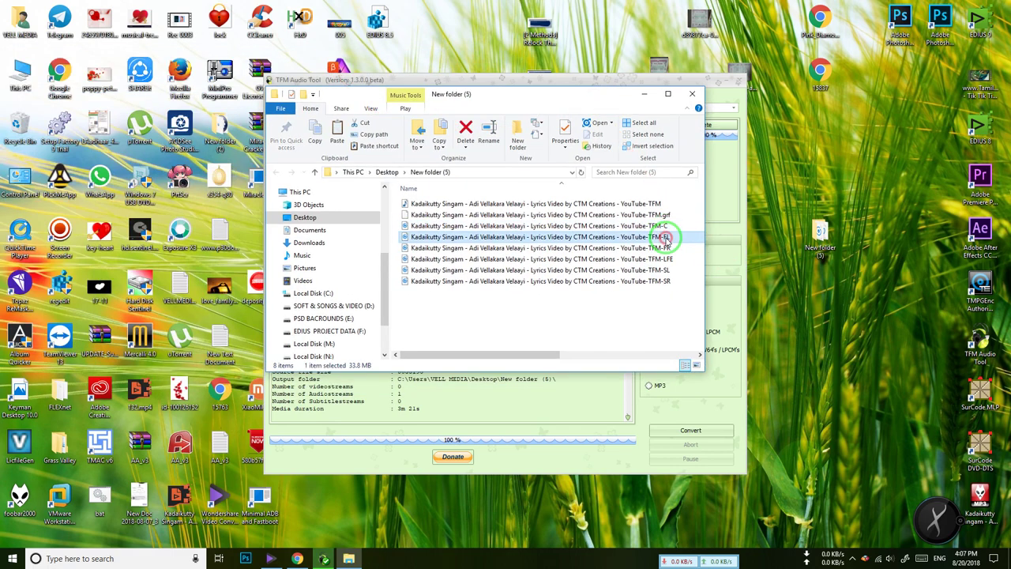
pyautogui.click(668, 248)
pyautogui.click(670, 258)
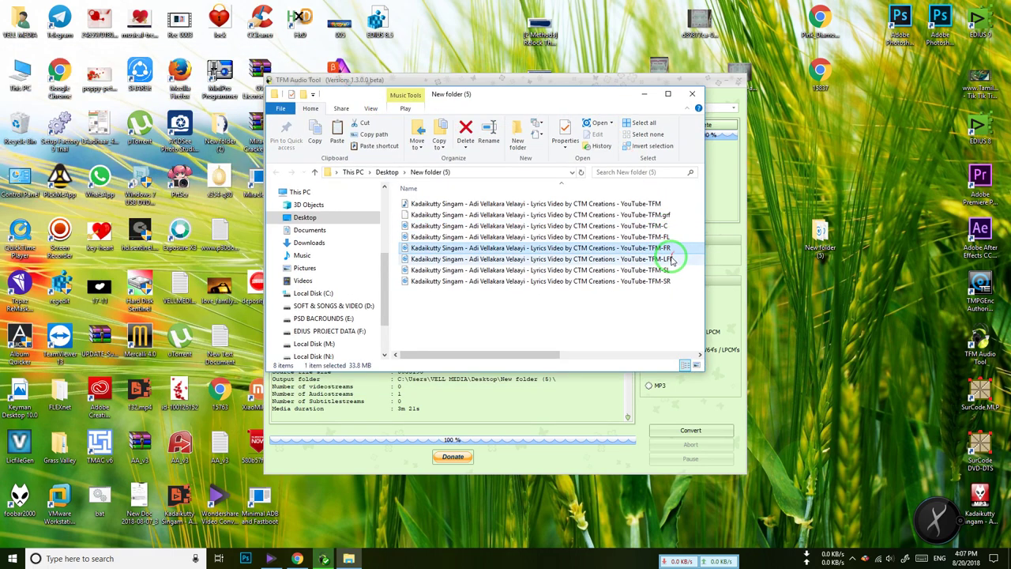
pyautogui.click(673, 270)
pyautogui.click(672, 282)
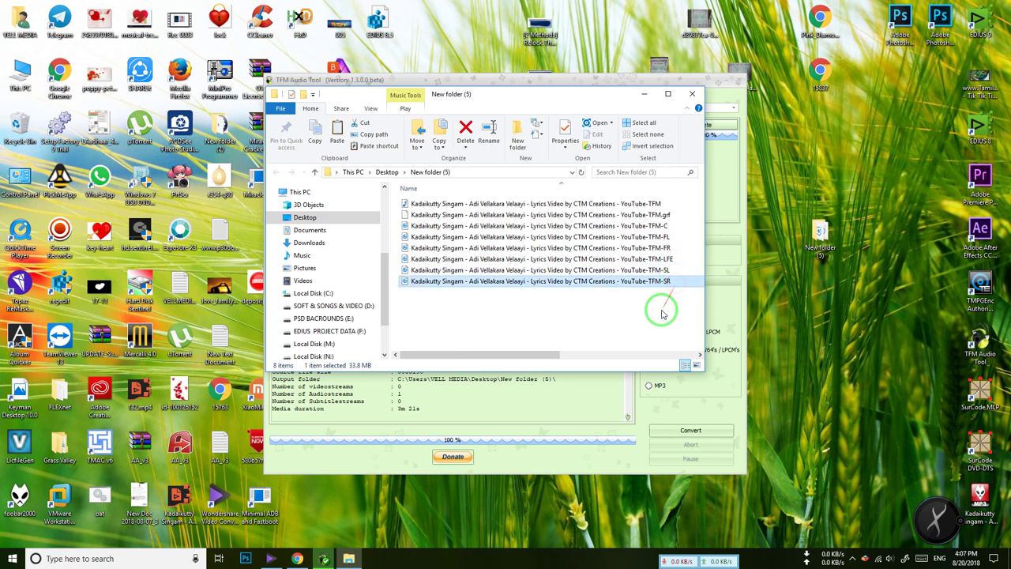
pyautogui.click(661, 309)
# Step: Inspect the file properties of the converted YouTube-TFM audio file, then close them
pyautogui.click(565, 203)
pyautogui.rightClick(561, 204)
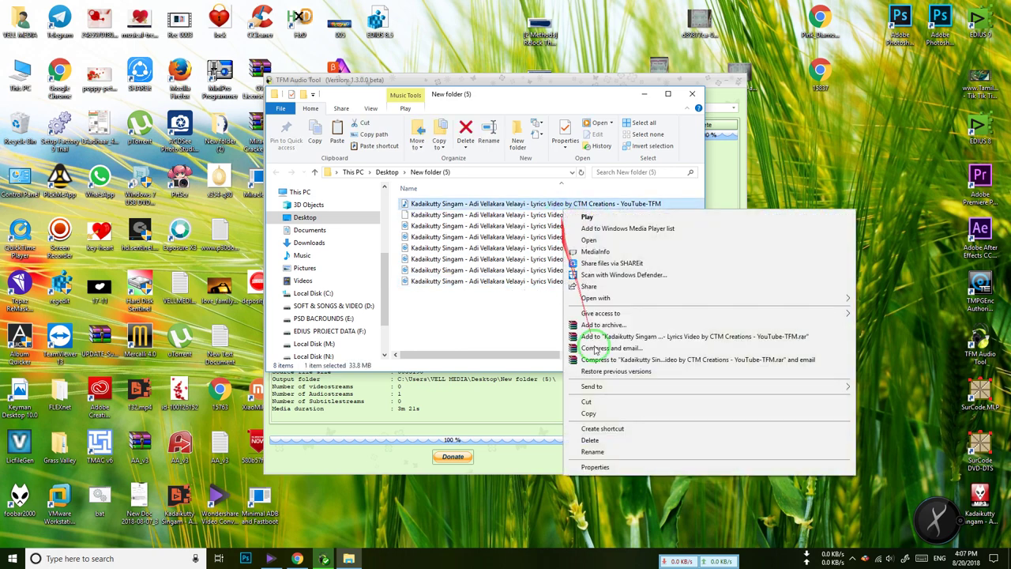
pyautogui.click(586, 463)
pyautogui.click(687, 275)
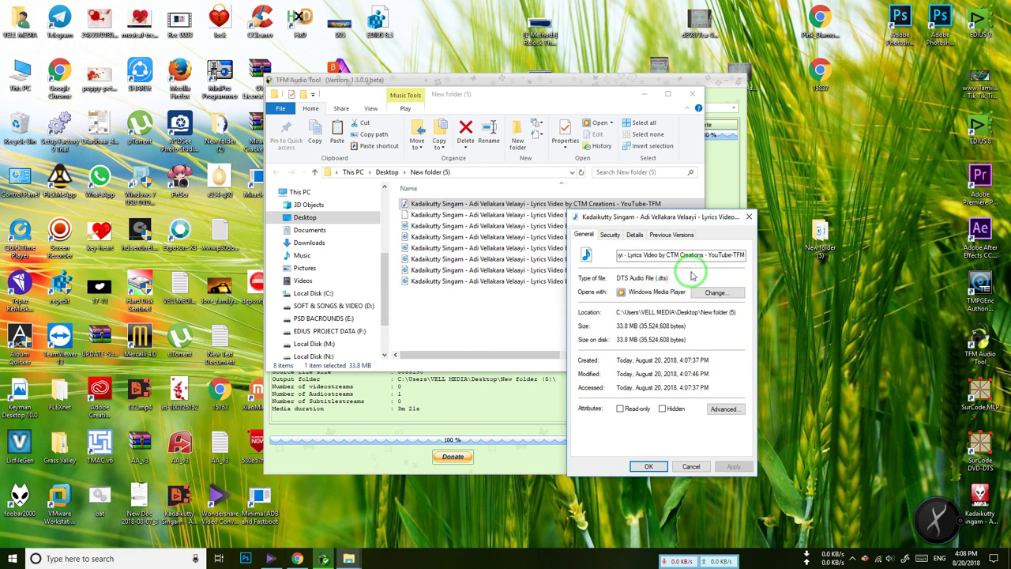
pyautogui.click(750, 217)
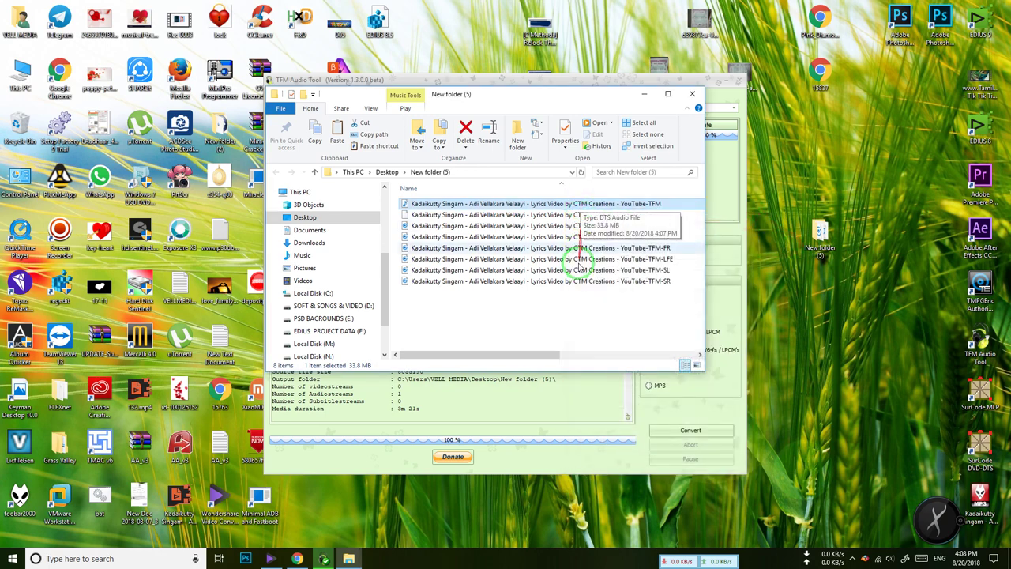
# Step: Select the six channel files in the output folder, dismiss the conversion message and minimize TFM Audio Tool
pyautogui.moveTo(565, 304); pyautogui.dragTo(564, 226)
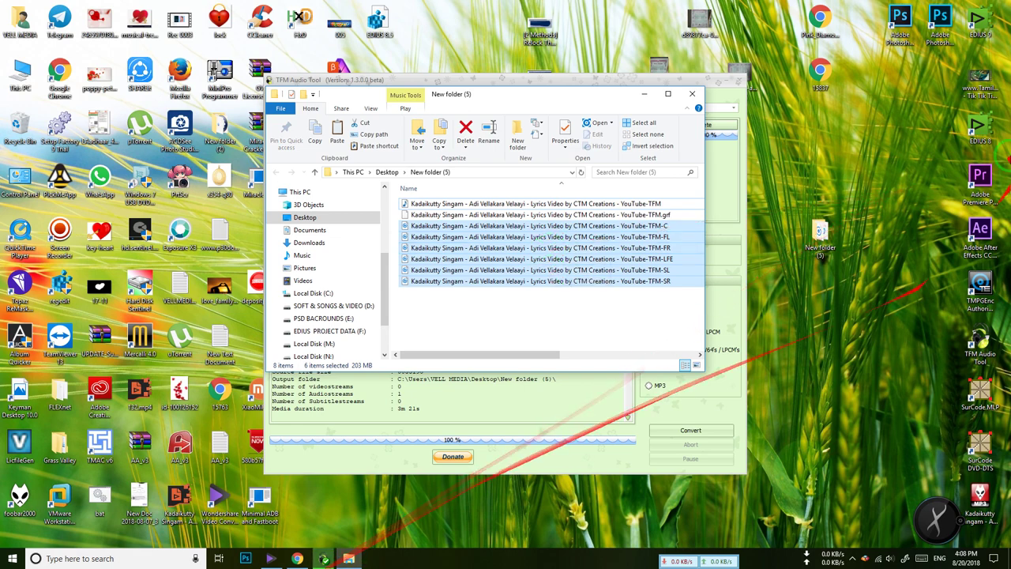
pyautogui.click(965, 125)
pyautogui.moveTo(638, 95); pyautogui.dragTo(608, 234)
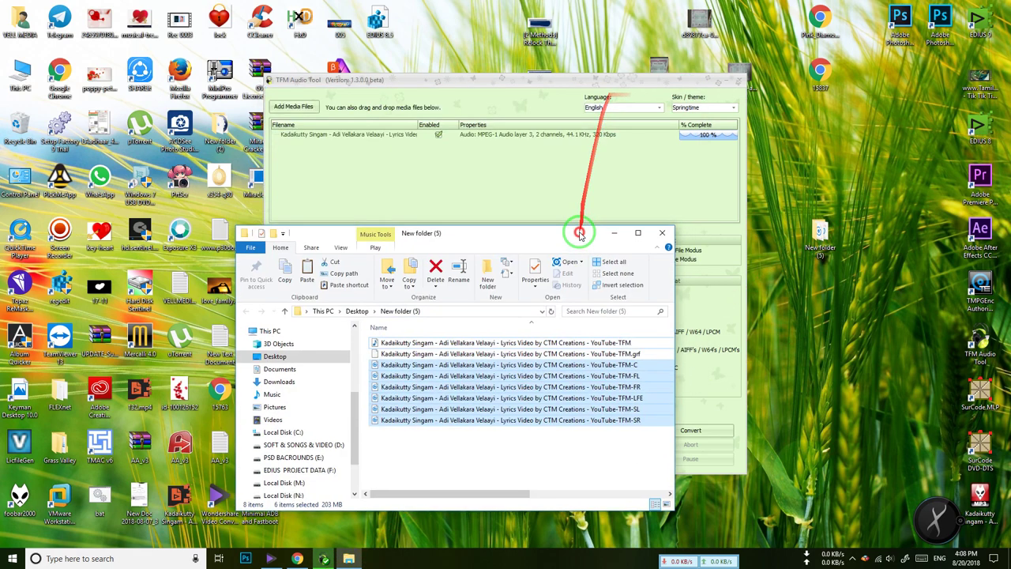
pyautogui.click(726, 85)
pyautogui.click(506, 298)
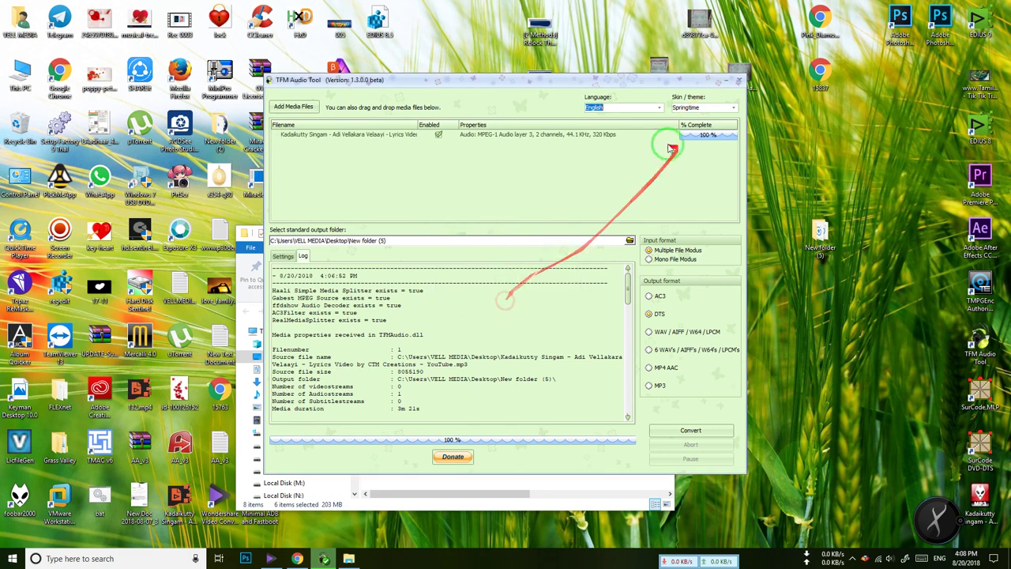
pyautogui.click(726, 82)
pyautogui.moveTo(537, 228); pyautogui.dragTo(538, 162)
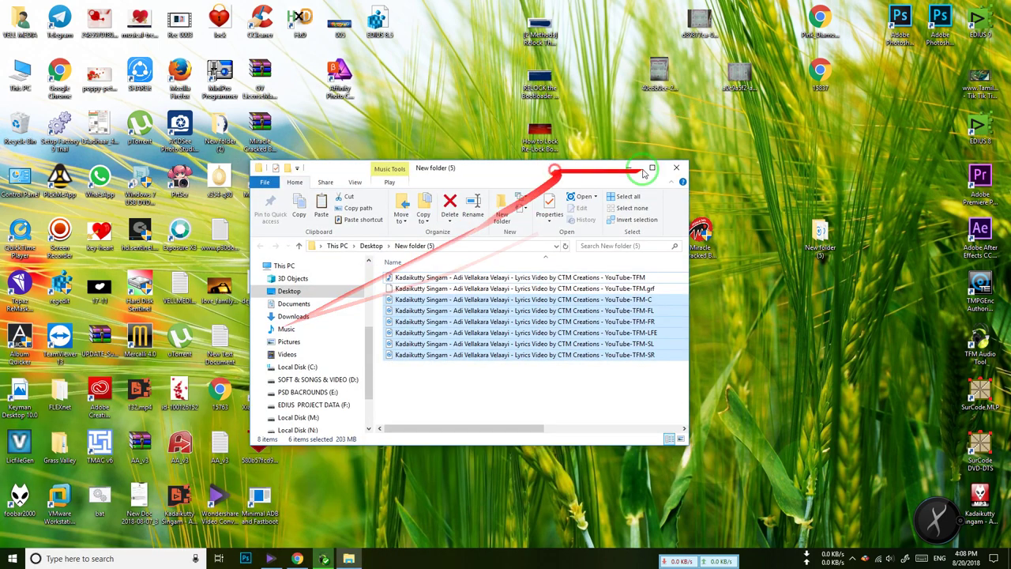
# Step: Launch EDIUS 8 and start a new project using the HD 1920x1080 23.98p 16:9 8bit preset with Customize enabled
pyautogui.doubleClick(993, 126)
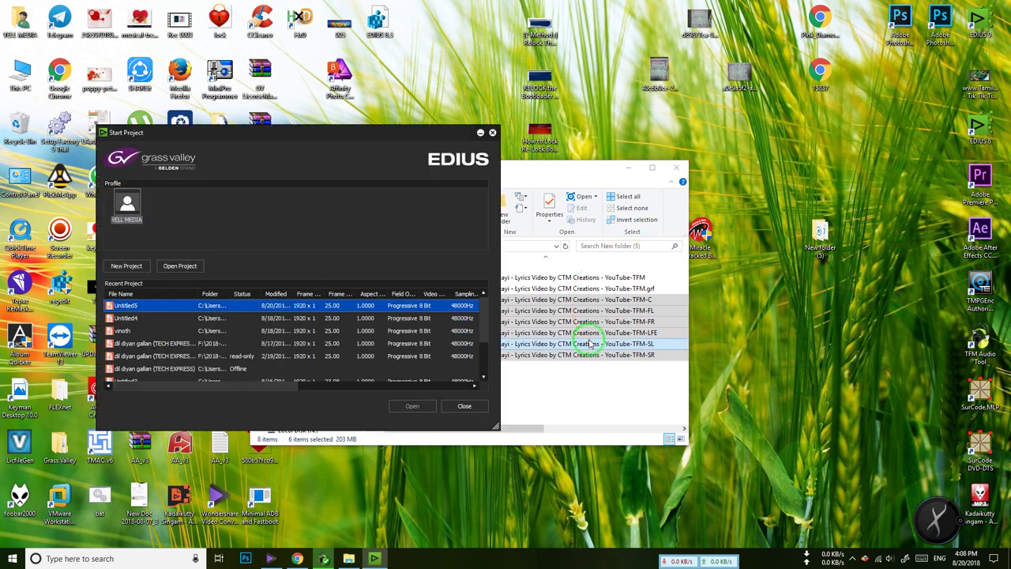
pyautogui.click(127, 265)
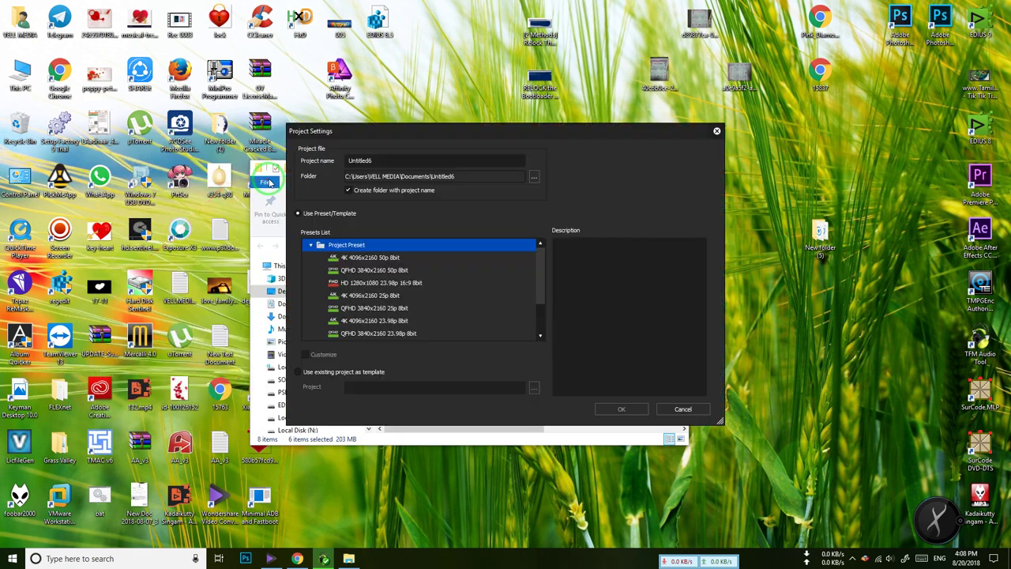
pyautogui.scroll(-2, 423, 324)
pyautogui.click(417, 334)
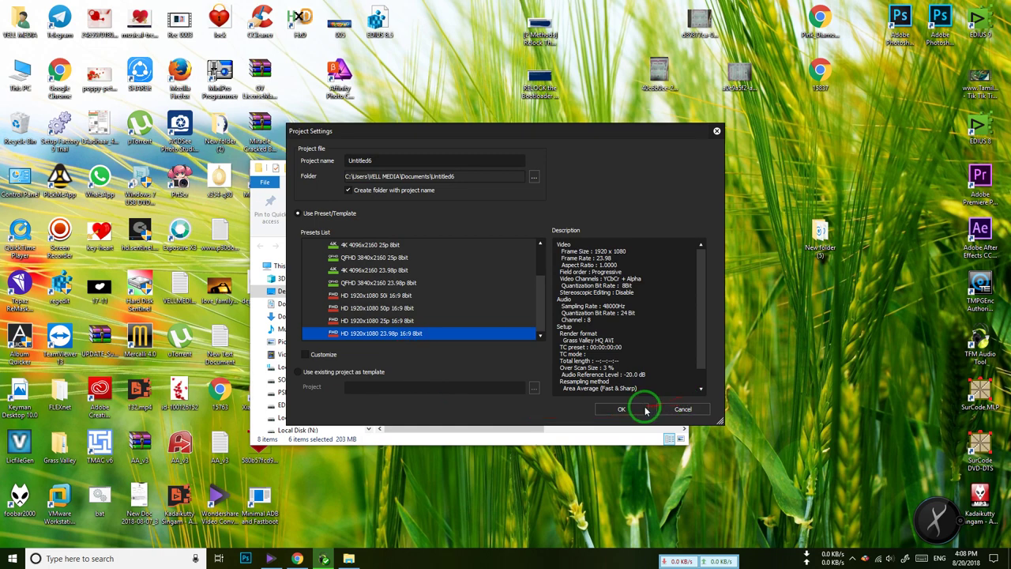
pyautogui.click(312, 356)
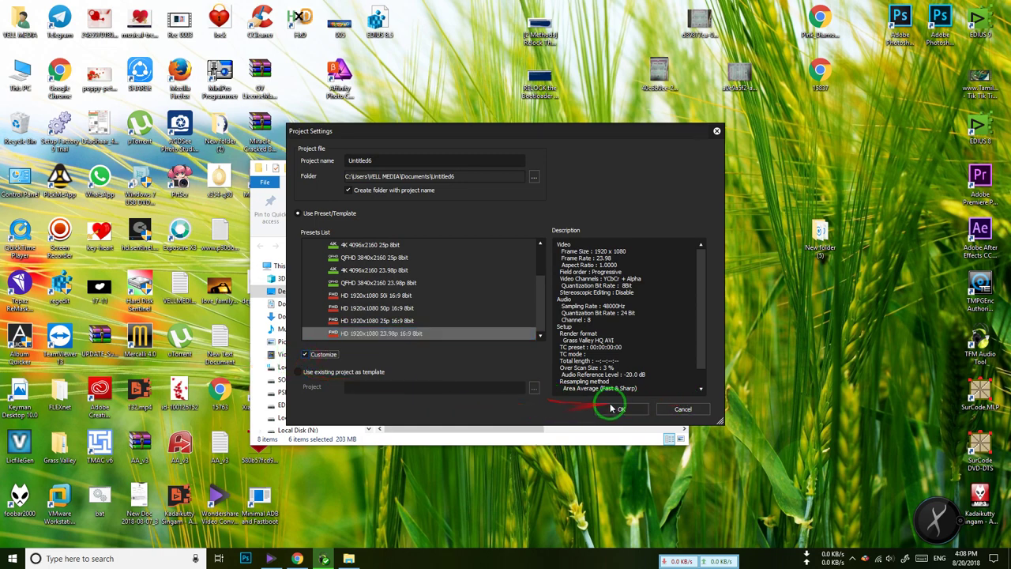
pyautogui.click(628, 414)
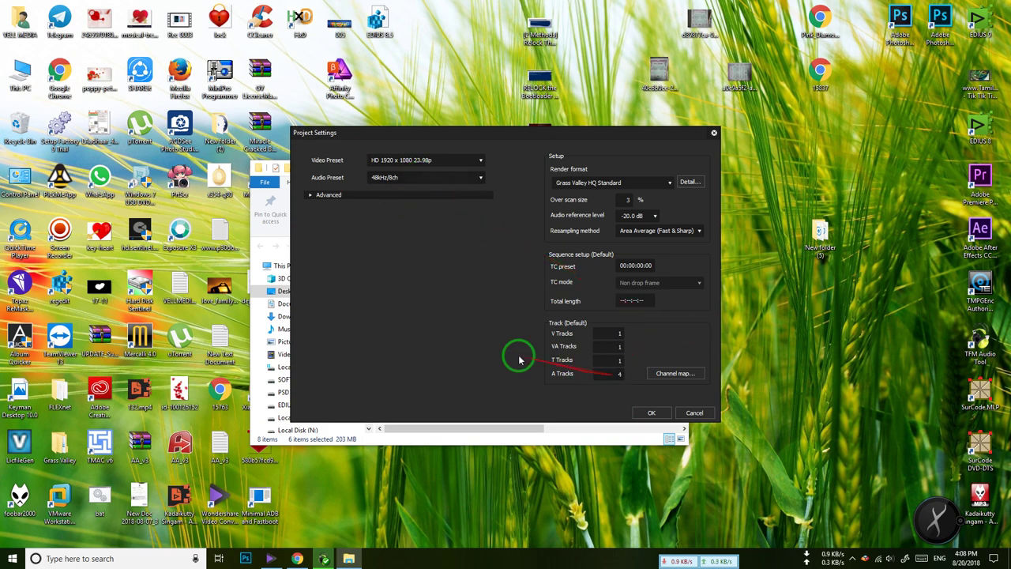
# Step: In the advanced project settings, set the audio channels to 6ch with 24bit audio quantization
pyautogui.click(310, 194)
pyautogui.click(450, 369)
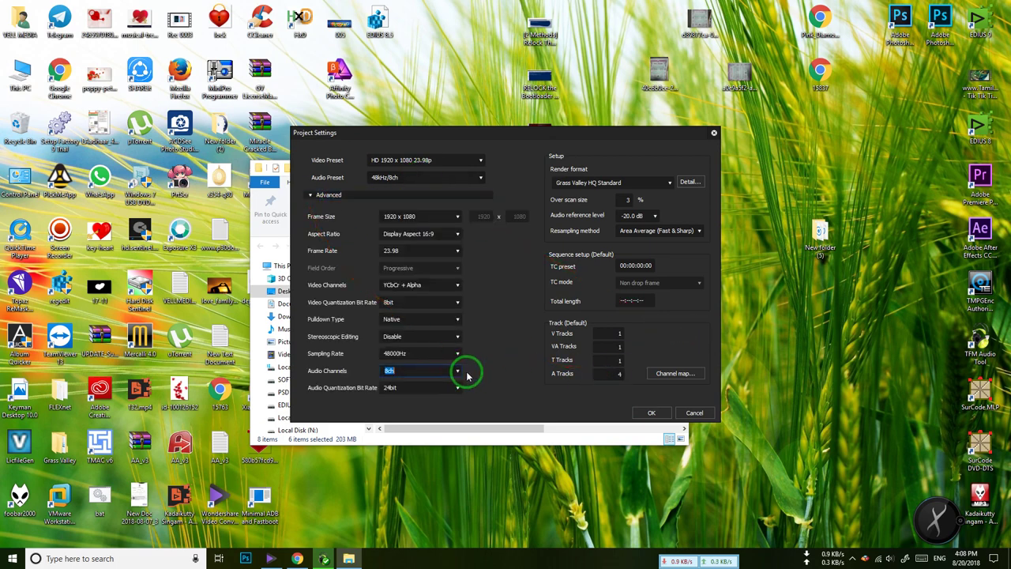
pyautogui.click(458, 371)
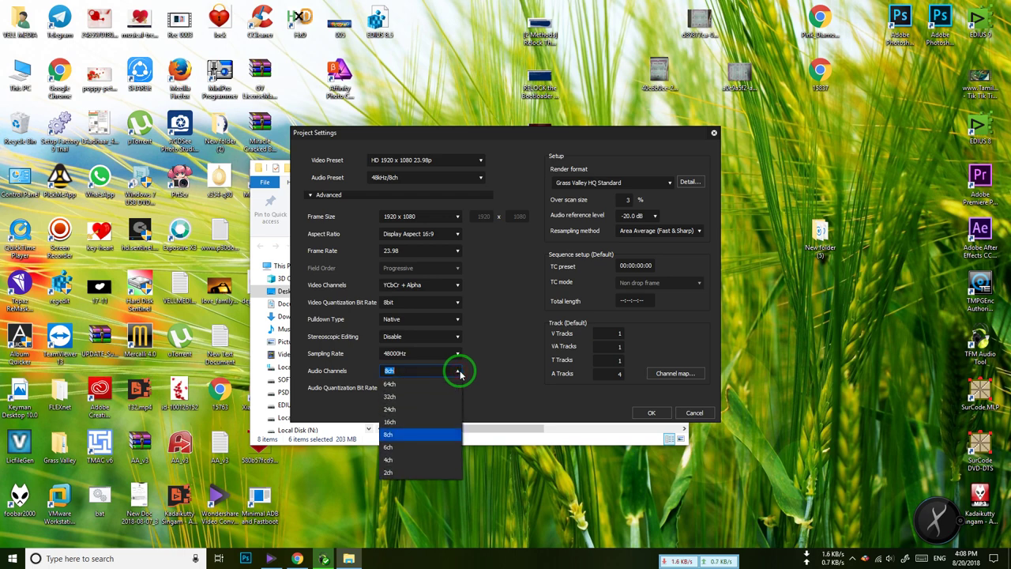
pyautogui.click(415, 436)
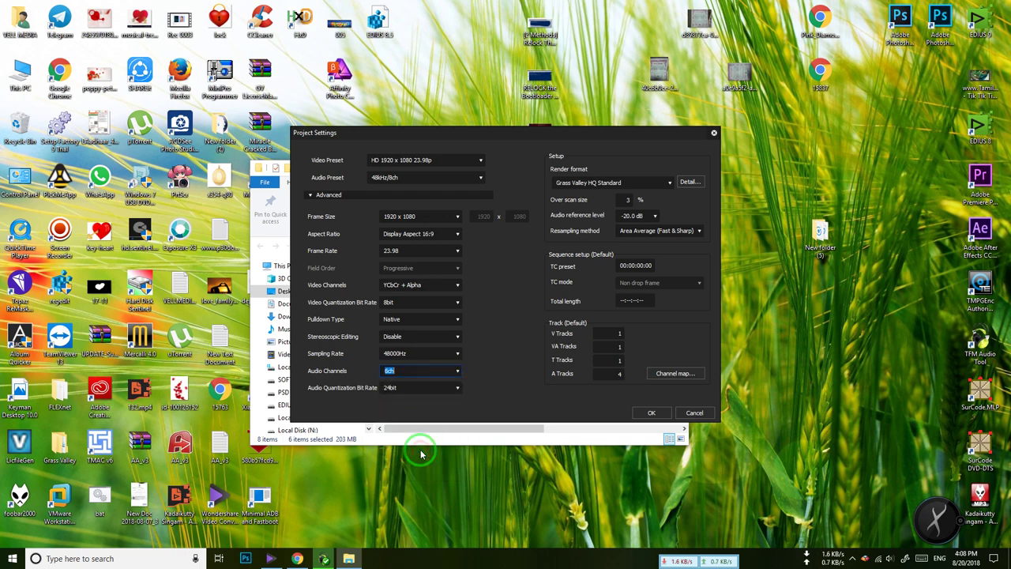
pyautogui.click(456, 388)
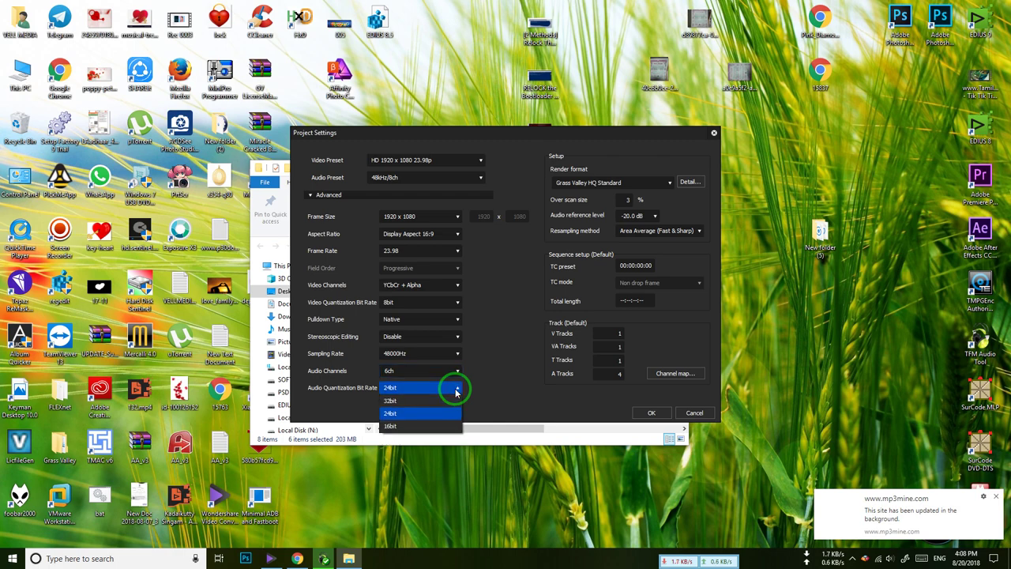
pyautogui.click(486, 401)
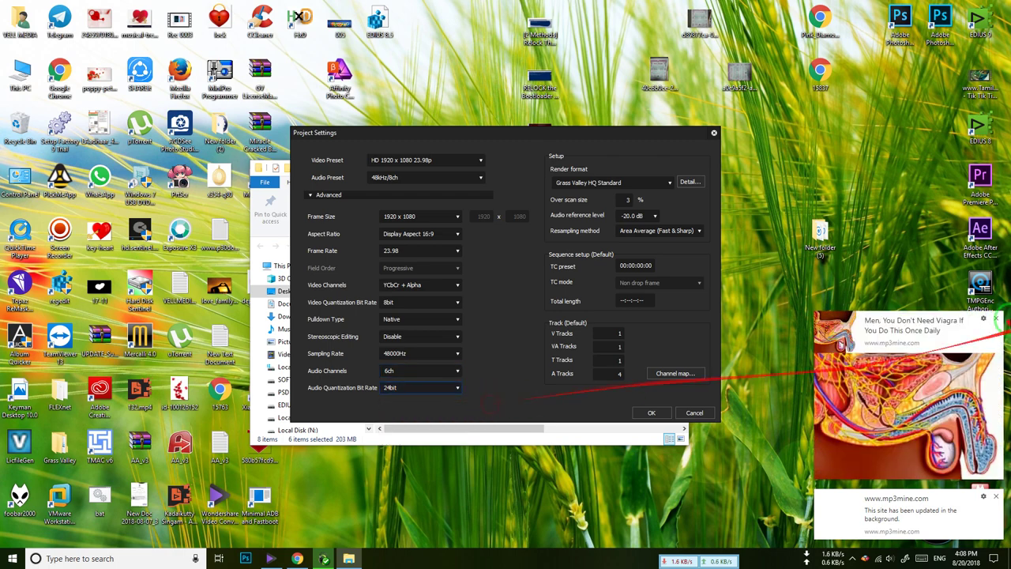
# Step: Dismiss the website notifications and set the project's frame rate to 25.00
pyautogui.click(987, 318)
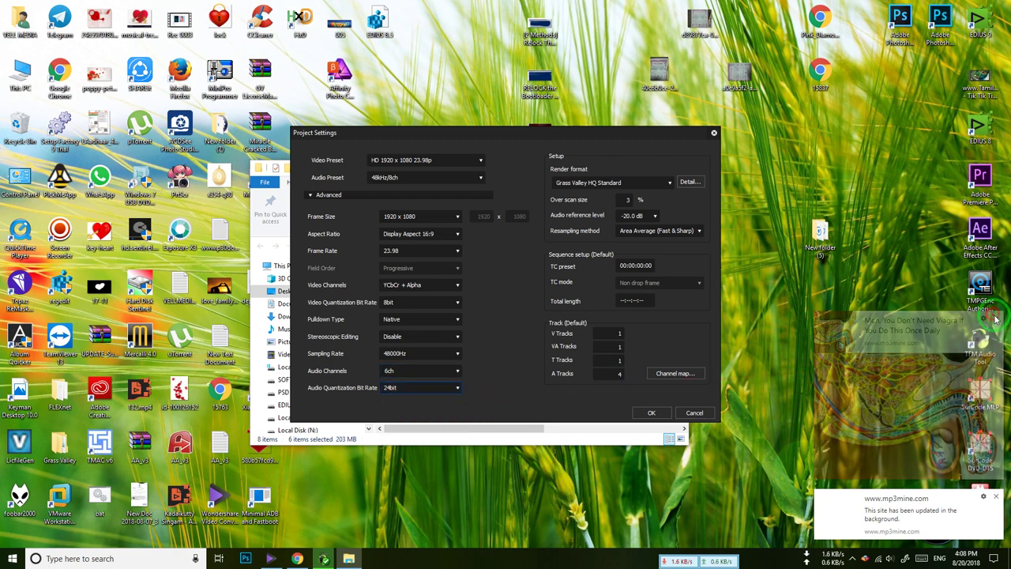
pyautogui.click(994, 497)
pyautogui.click(457, 251)
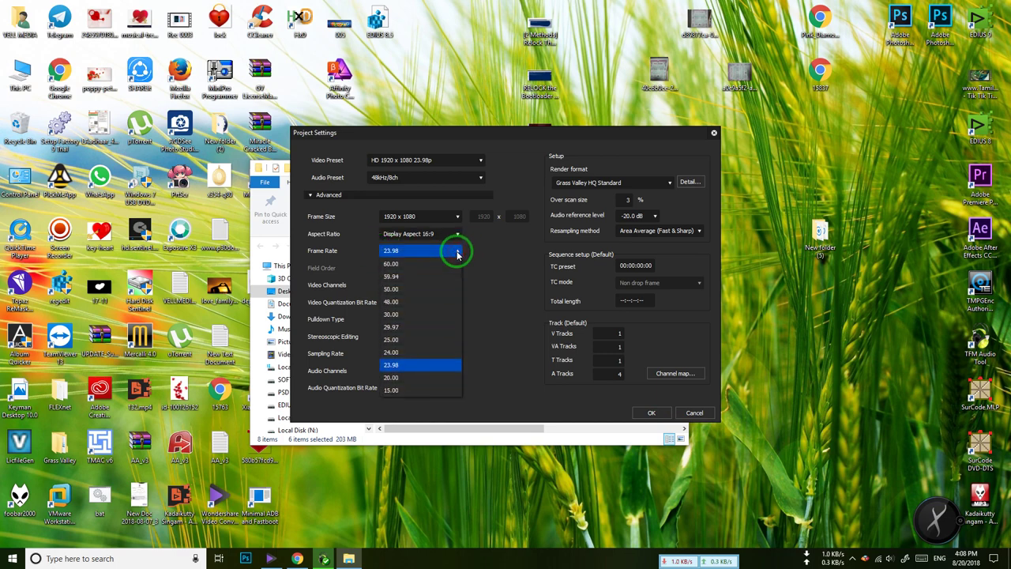
pyautogui.click(436, 339)
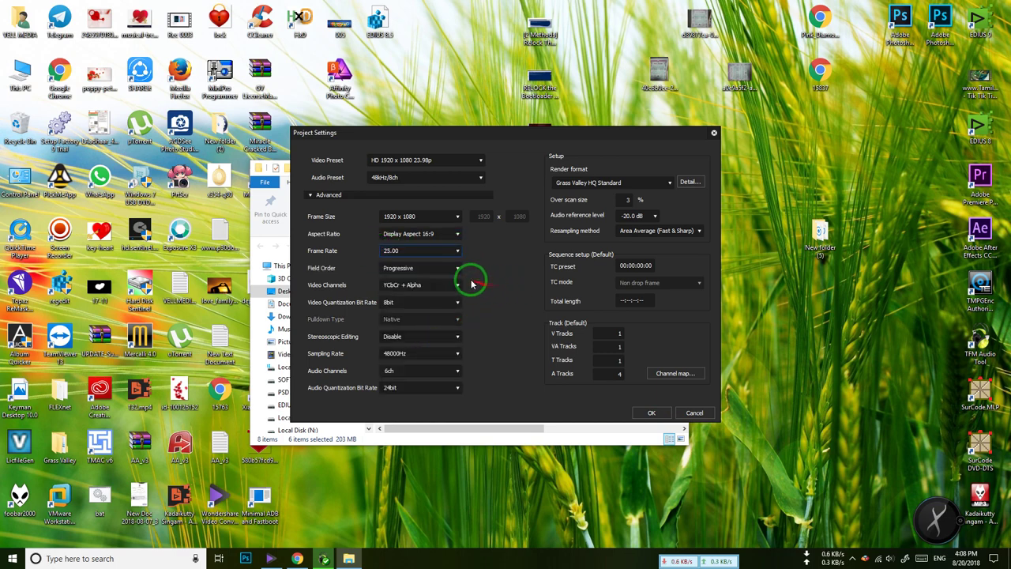
# Step: Set the project's default tracks to 0 VA tracks and 6 A tracks
pyautogui.click(642, 378)
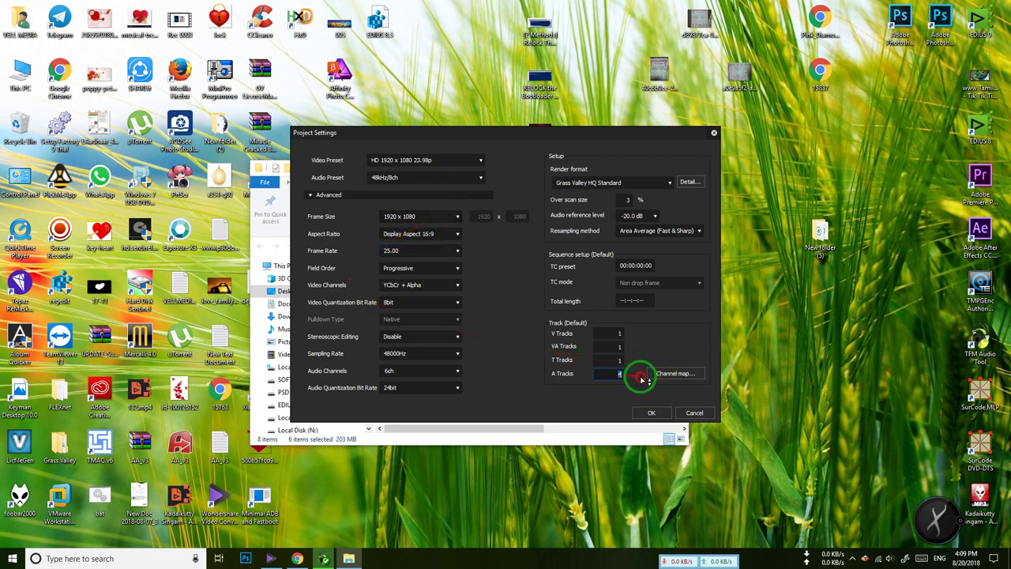
pyautogui.moveTo(628, 347); pyautogui.dragTo(572, 351)
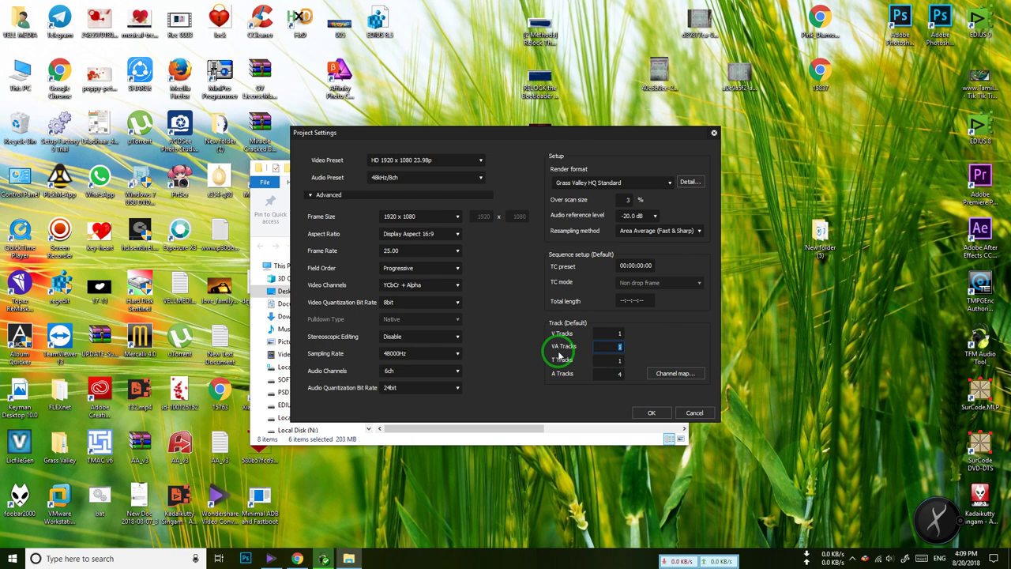
pyautogui.click(615, 371)
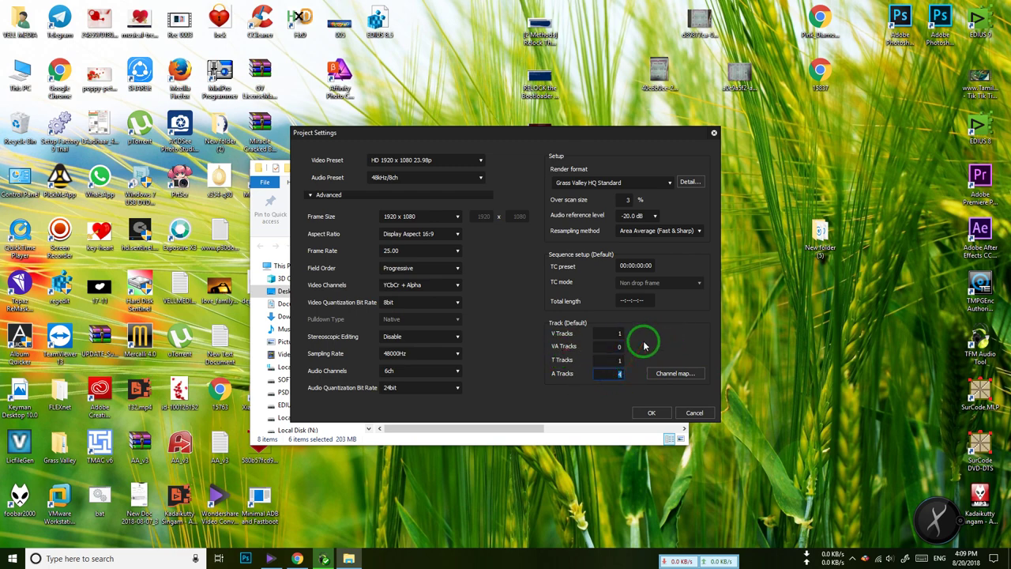
# Step: In the audio channel map, assign tracks 1 A through 6 A as mono to Ch 1 through Ch 6 in order, and check the detailed view
pyautogui.click(677, 374)
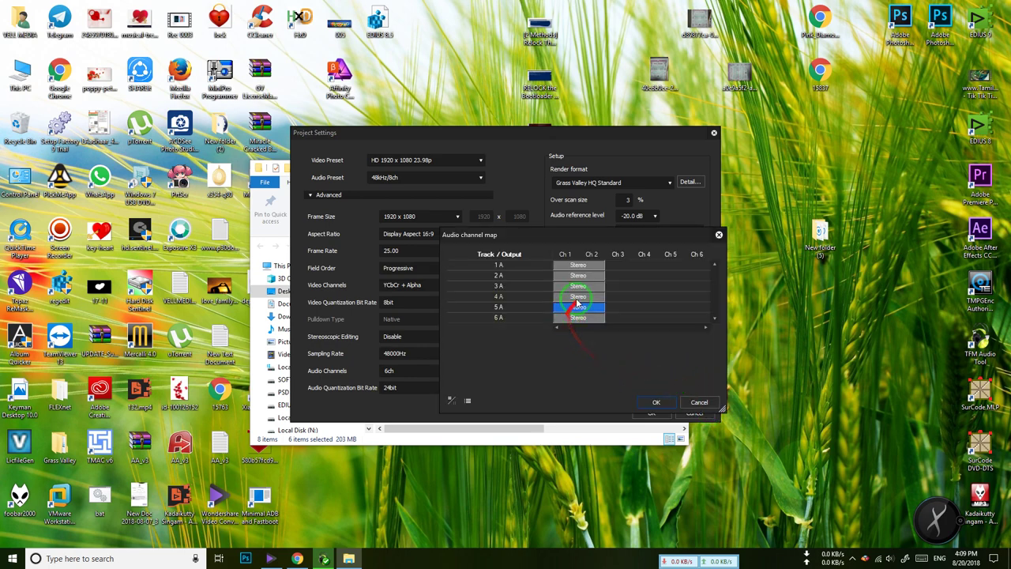
pyautogui.click(585, 265)
pyautogui.moveTo(585, 266); pyautogui.dragTo(580, 322)
pyautogui.moveTo(560, 264)
pyautogui.mouseDown()
pyautogui.moveTo(648, 298)
pyautogui.moveTo(655, 311)
pyautogui.moveTo(697, 320)
pyautogui.mouseUp()
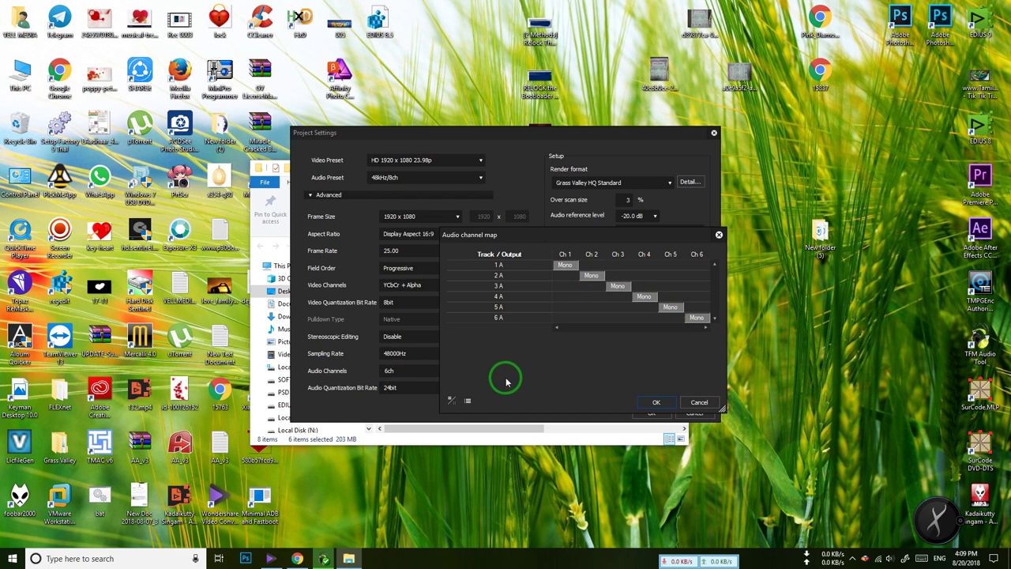
pyautogui.click(451, 400)
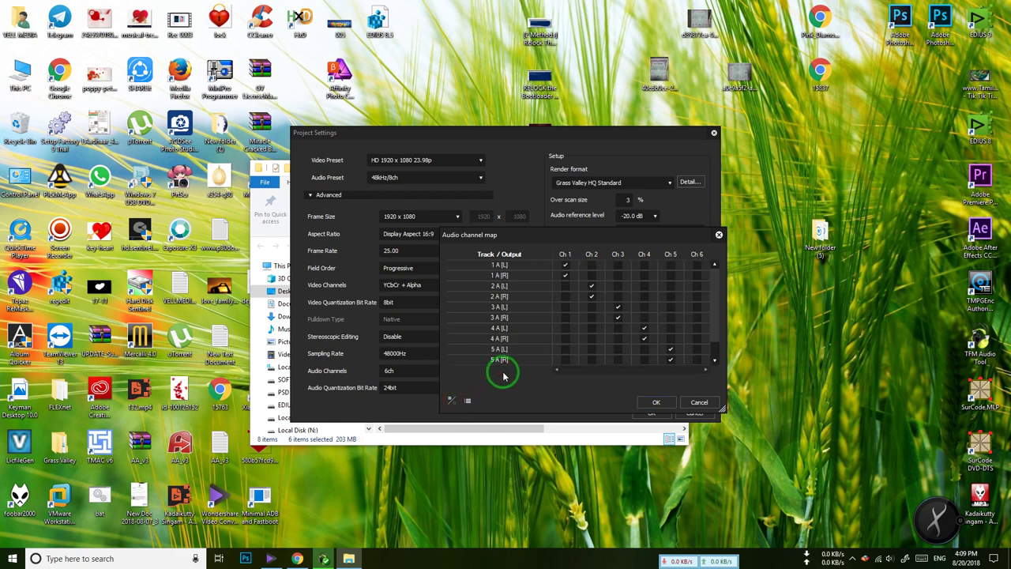
pyautogui.click(447, 400)
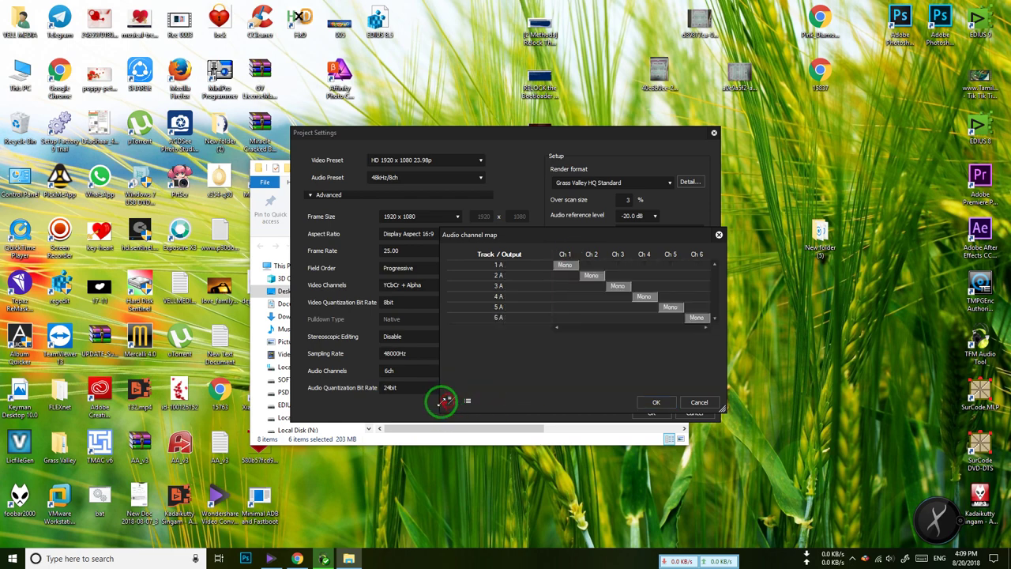
# Step: Save the channel mapping as preset NewAudioChannelMap1, close the channel map and accept the project settings
pyautogui.click(467, 401)
pyautogui.click(462, 397)
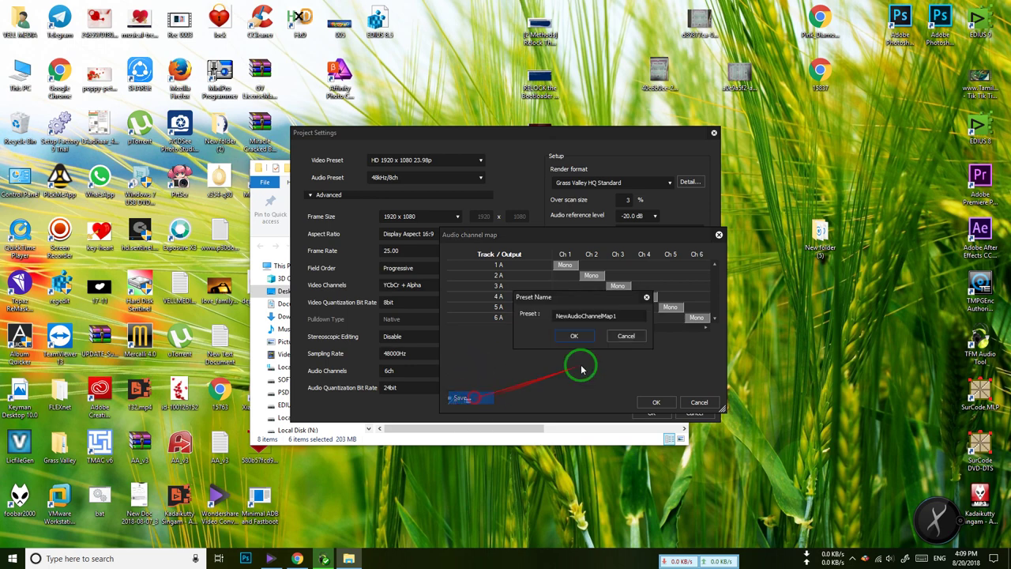
pyautogui.click(571, 336)
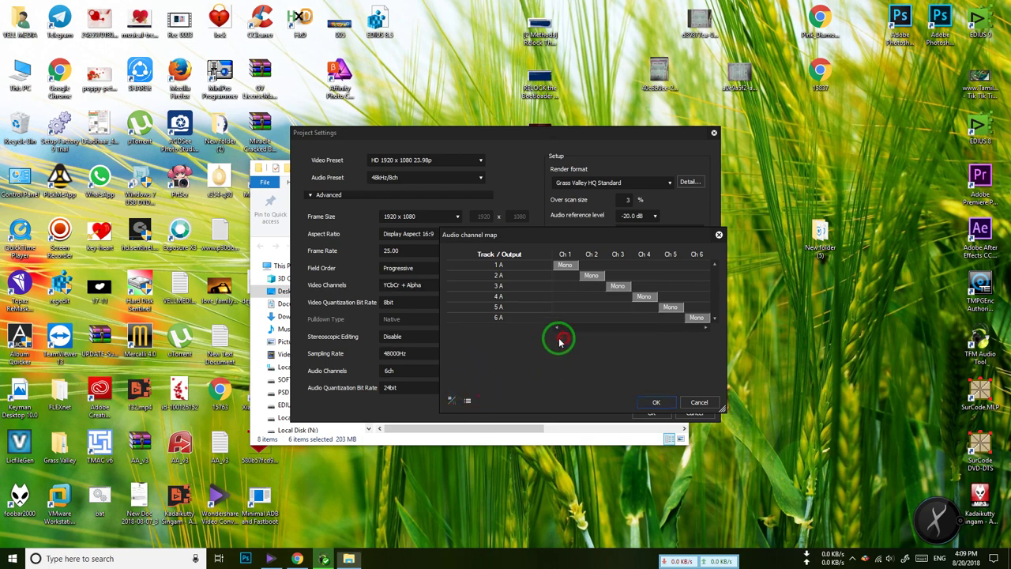
pyautogui.click(700, 403)
pyautogui.click(649, 412)
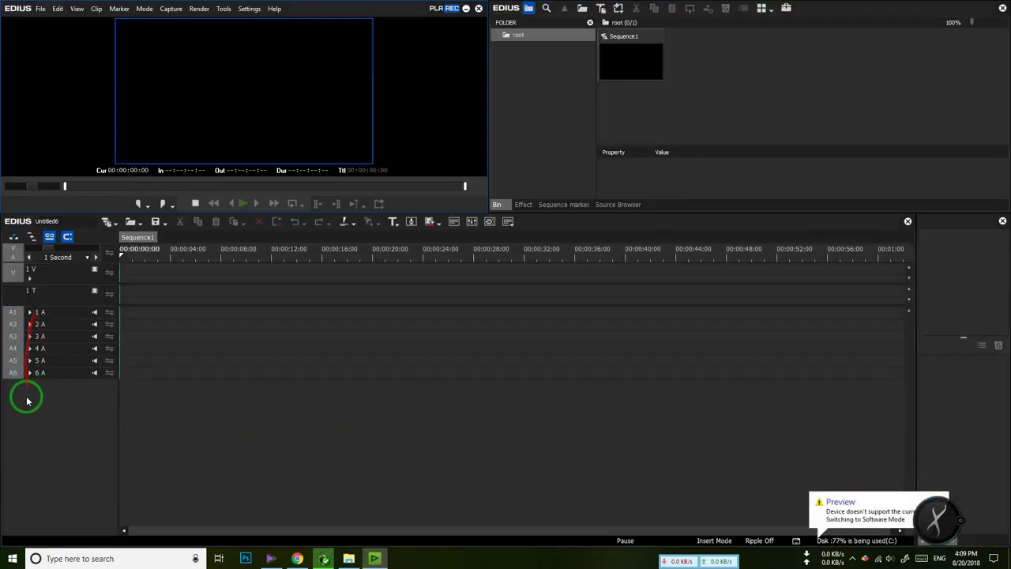
# Step: Add the six selected channel files (C, FL, FR, LFE, SL, SR) from New folder (5) to the root bin
pyautogui.moveTo(27, 401); pyautogui.dragTo(18, 384)
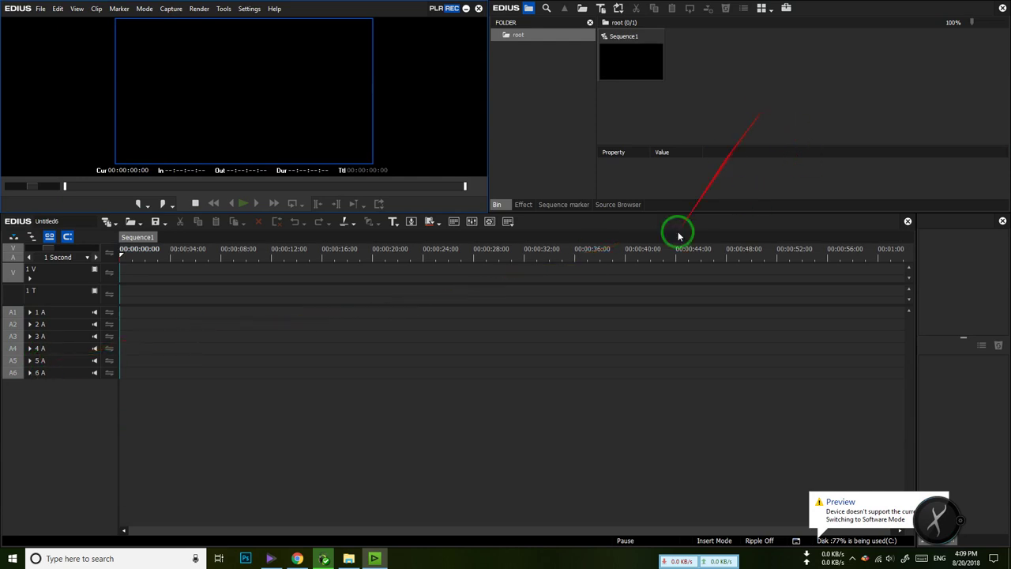
pyautogui.click(349, 557)
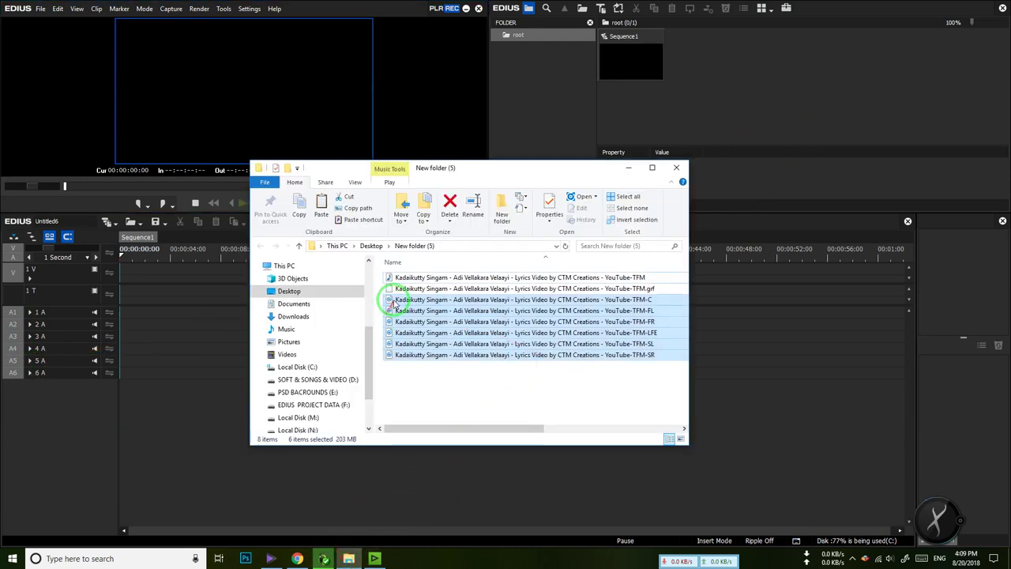
pyautogui.moveTo(391, 310); pyautogui.dragTo(823, 86)
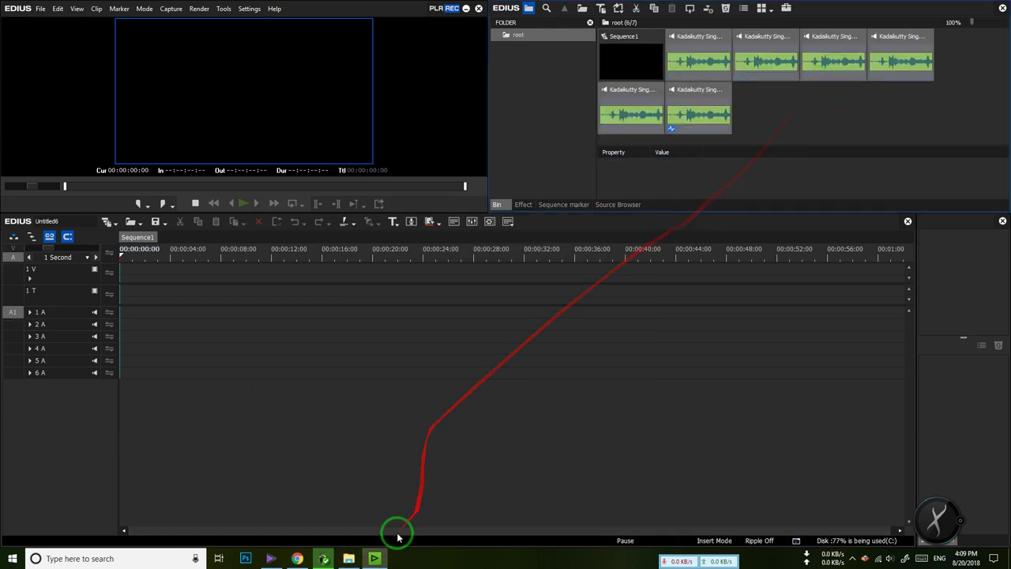
# Step: Try to add the combined DTS file ending in YouTube-TFM from New folder (5) to the bin, and dismiss the message
pyautogui.click(349, 558)
pyautogui.click(404, 278)
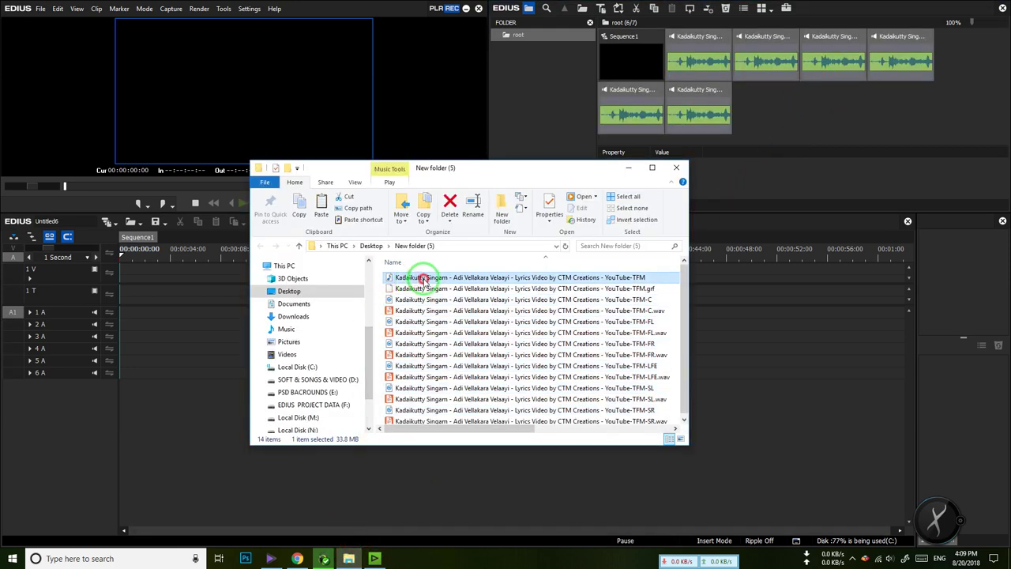
pyautogui.moveTo(514, 271); pyautogui.dragTo(912, 130)
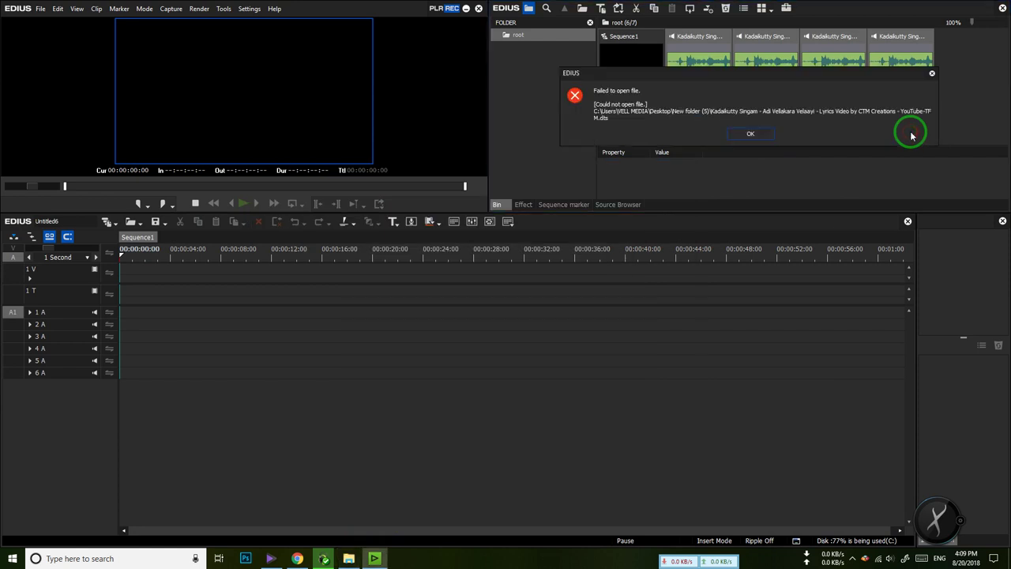
pyautogui.click(751, 133)
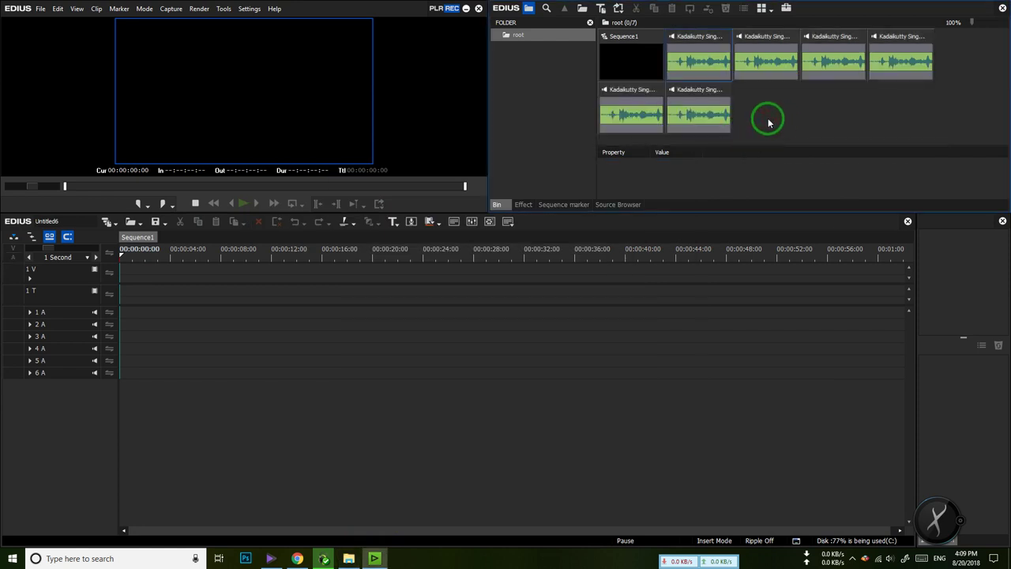
# Step: Select the first audio clip in the bin and try toggling the stereo audio source channel option on the timeline
pyautogui.click(717, 67)
pyautogui.moveTo(703, 44)
pyautogui.mouseDown()
pyautogui.moveTo(402, 244)
pyautogui.moveTo(74, 329)
pyautogui.moveTo(61, 317)
pyautogui.mouseUp()
pyautogui.rightClick(56, 316)
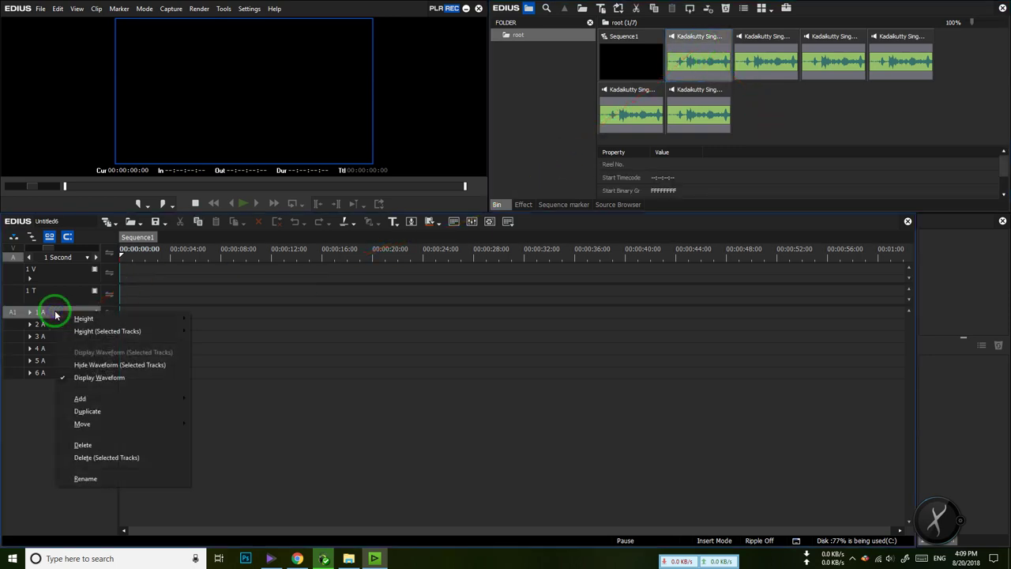
pyautogui.click(12, 325)
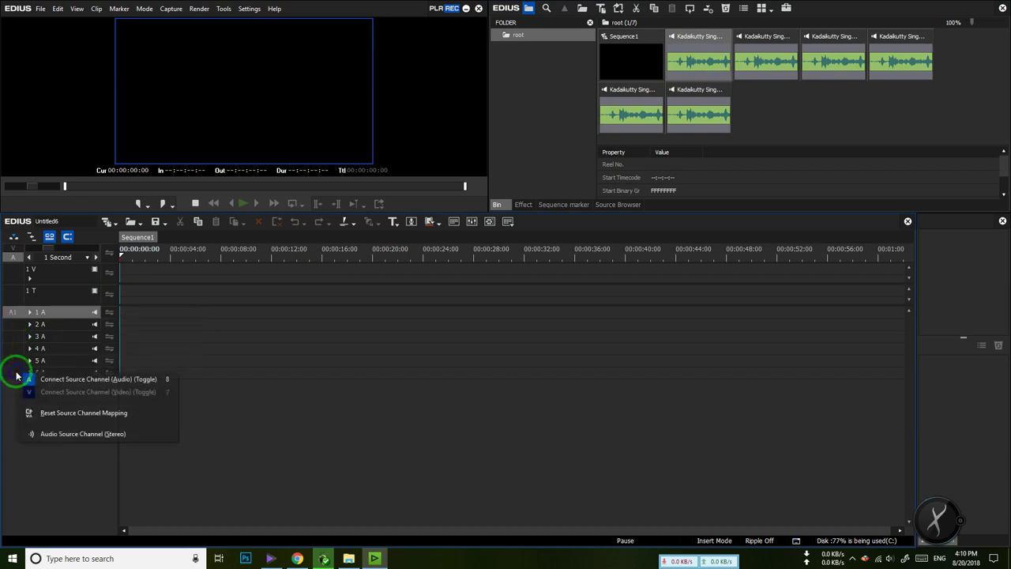
pyautogui.click(70, 433)
pyautogui.rightClick(12, 364)
pyautogui.click(53, 426)
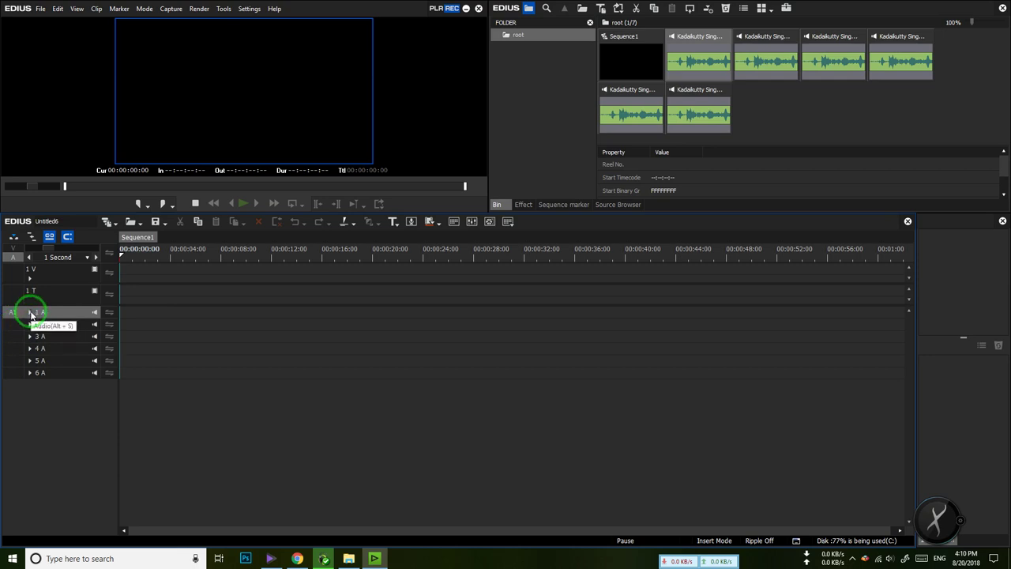
# Step: Rename audio track 1 A to FL and audio track 2 A to FR
pyautogui.rightClick(55, 310)
pyautogui.click(135, 481)
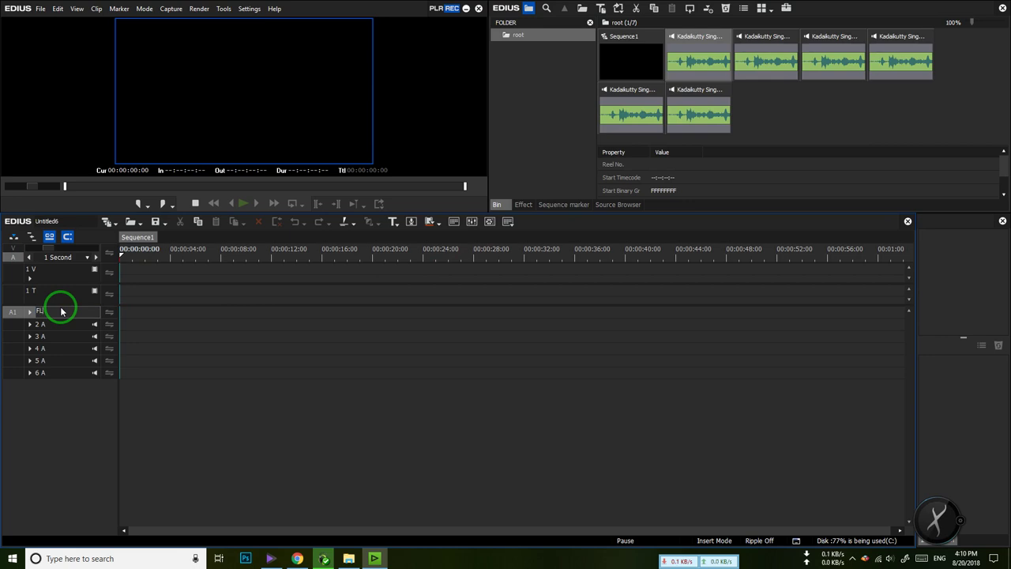
pyautogui.click(69, 325)
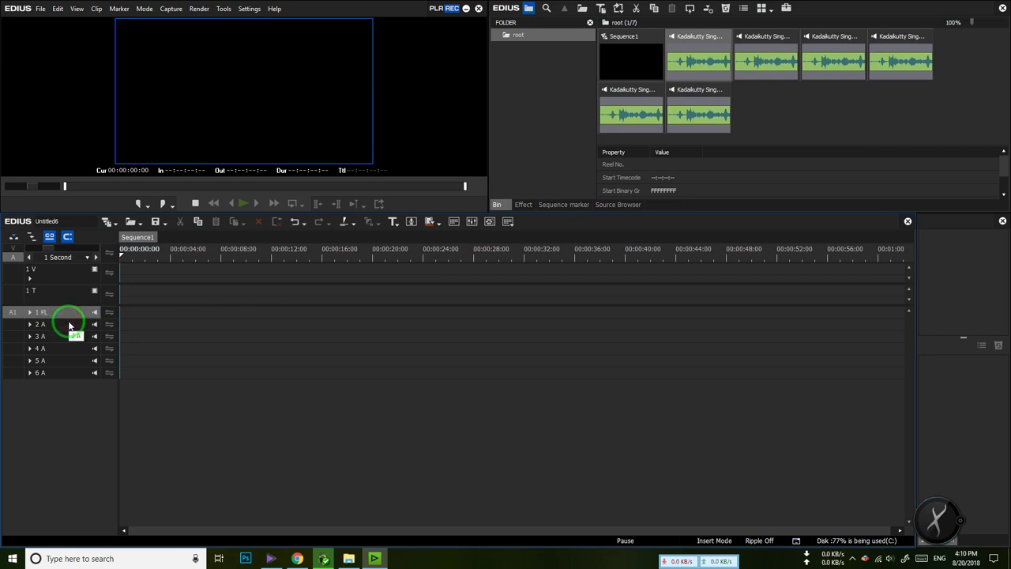
pyautogui.rightClick(69, 325)
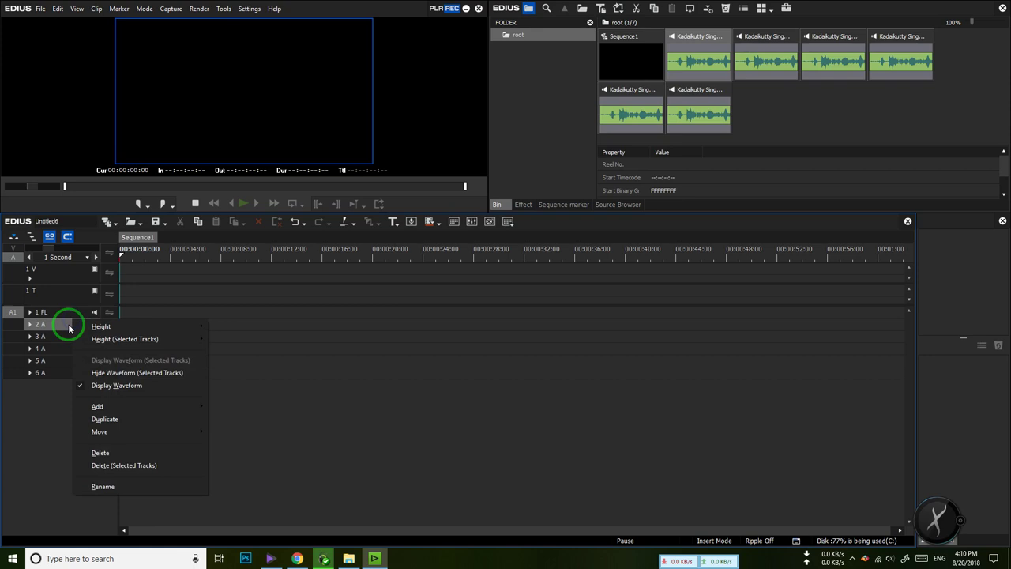
pyautogui.click(103, 486)
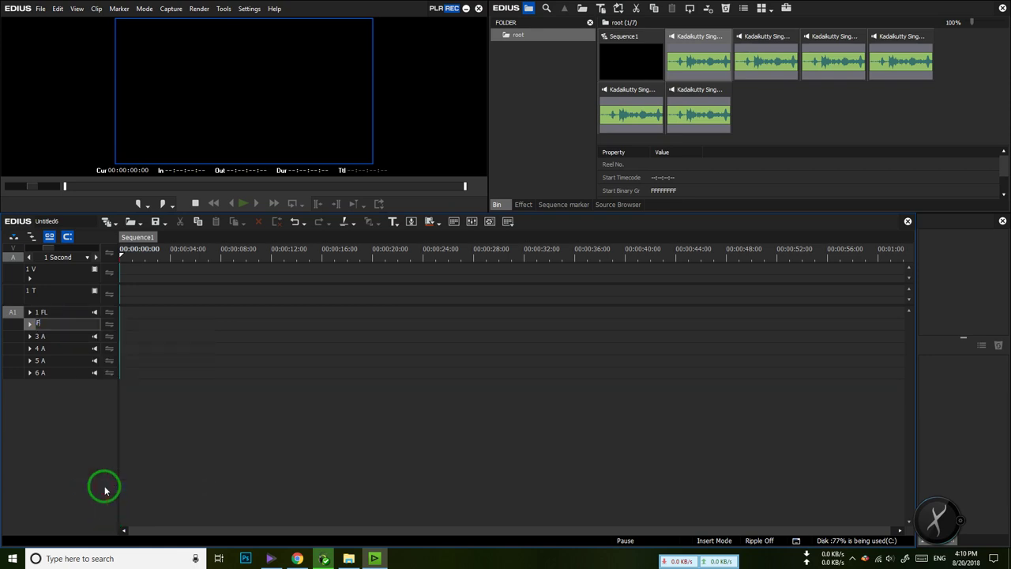
# Step: Rename audio track 3 A to C
pyautogui.click(62, 337)
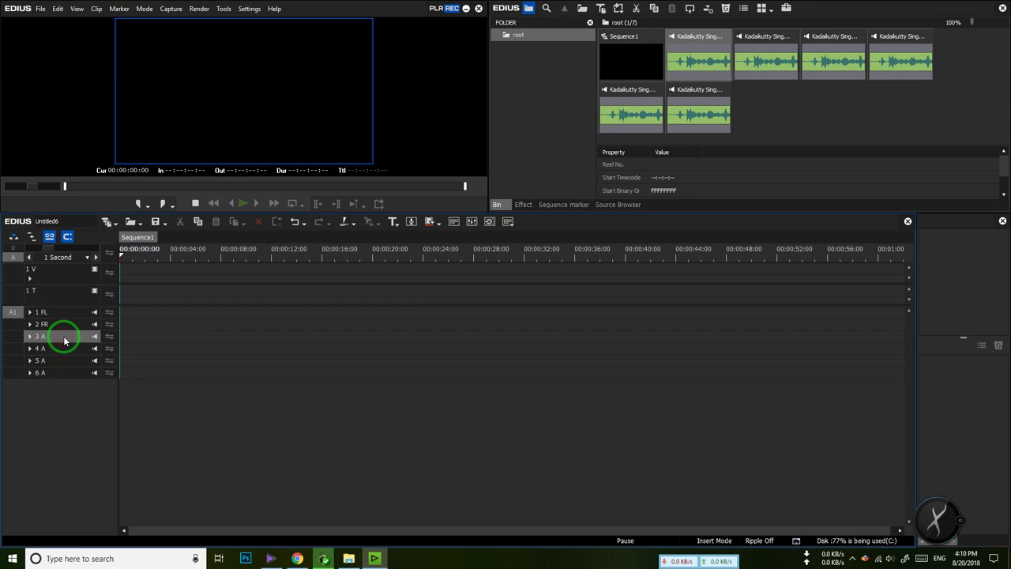
pyautogui.rightClick(65, 340)
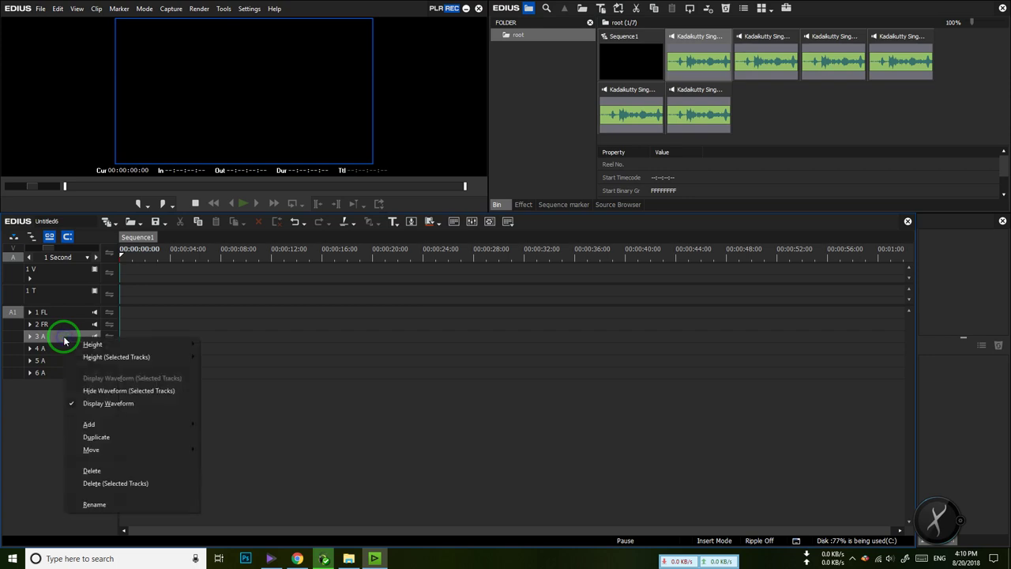
pyautogui.click(95, 504)
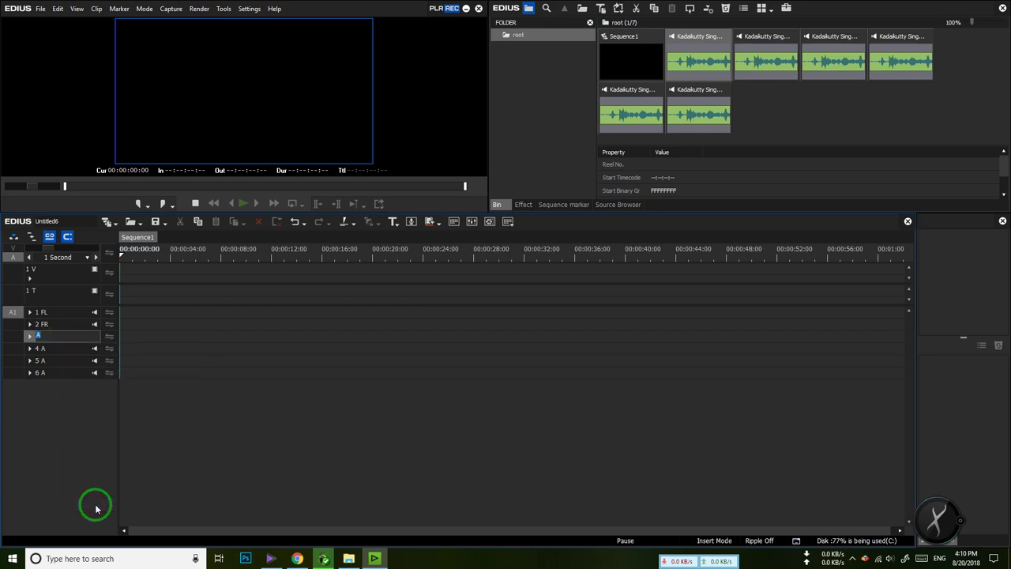
pyautogui.write('C')
# Step: Rename audio track 4 A to LFE
pyautogui.click(37, 354)
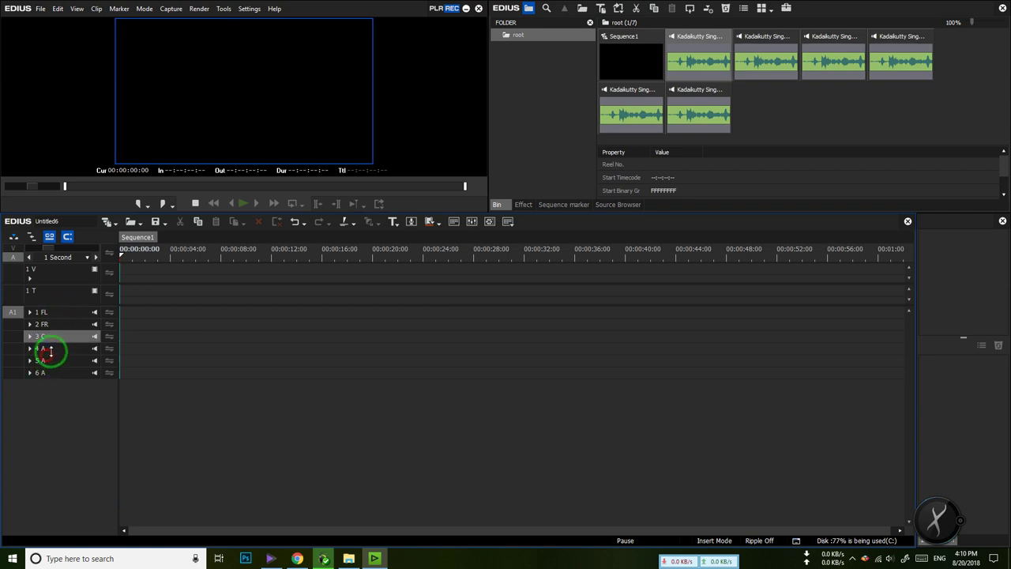
pyautogui.rightClick(51, 354)
pyautogui.click(52, 354)
pyautogui.rightClick(53, 354)
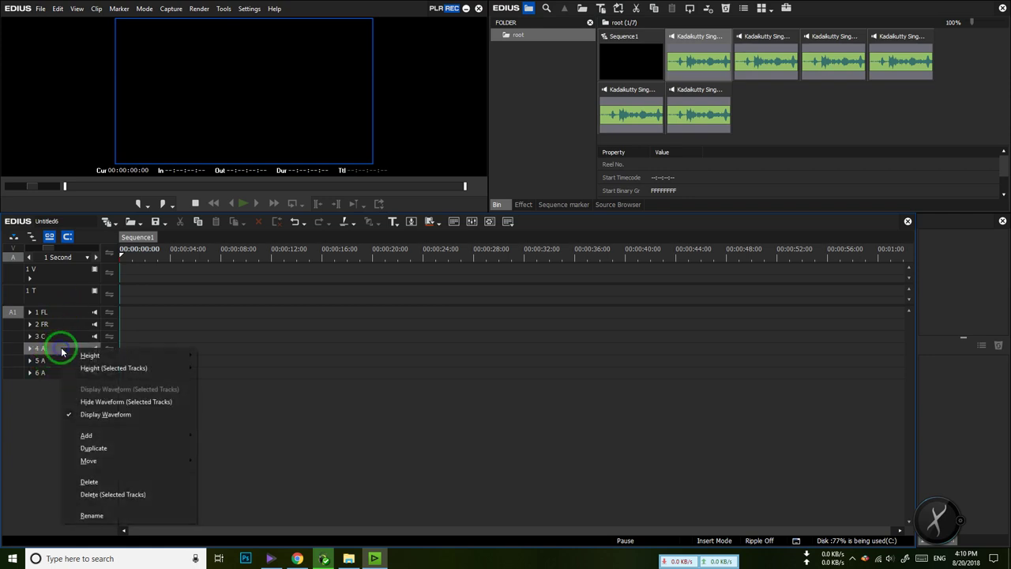
pyautogui.click(129, 516)
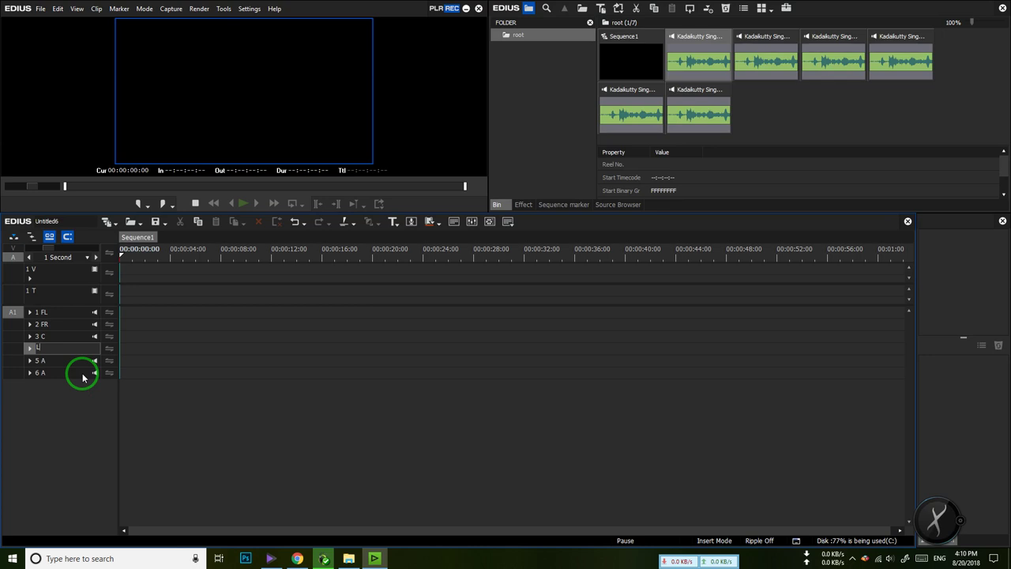
pyautogui.write('LFE')
pyautogui.press('Return')
# Step: Rename audio track 5 A to SL
pyautogui.click(67, 369)
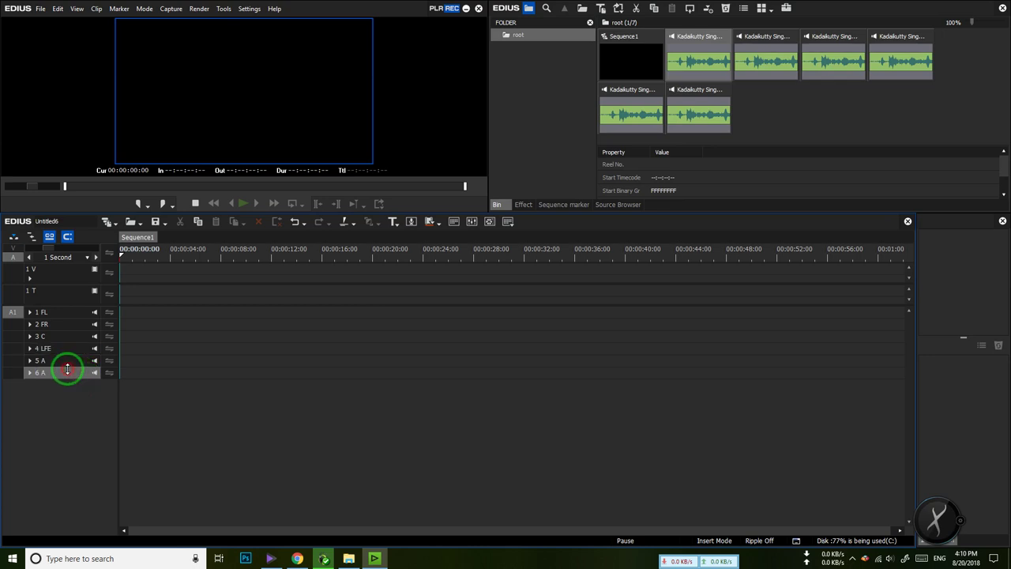
pyautogui.click(67, 362)
pyautogui.rightClick(68, 361)
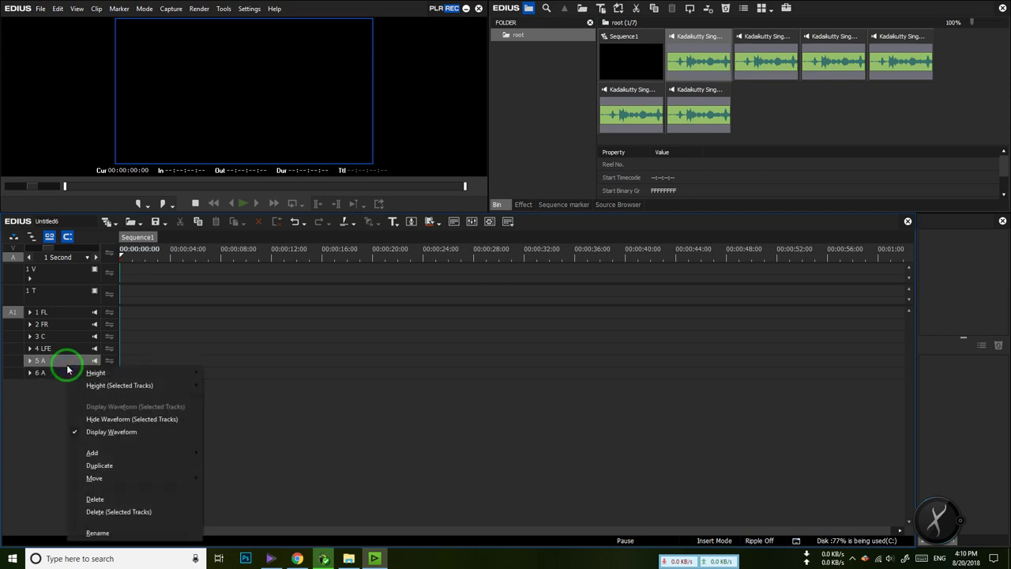
pyautogui.click(131, 533)
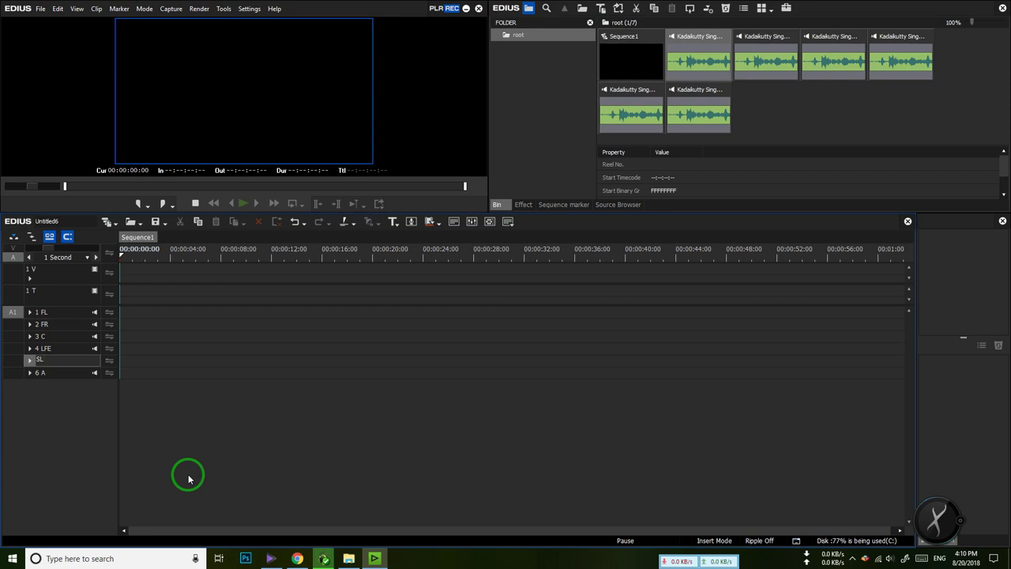
pyautogui.press('Return')
# Step: Rename audio track 6 A to SR
pyautogui.click(61, 375)
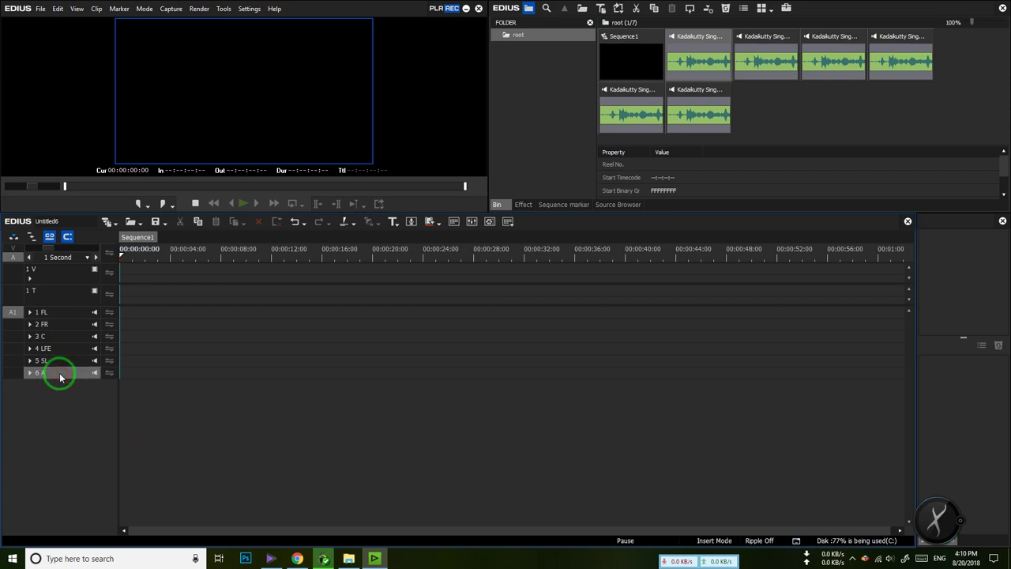
pyautogui.click(60, 377)
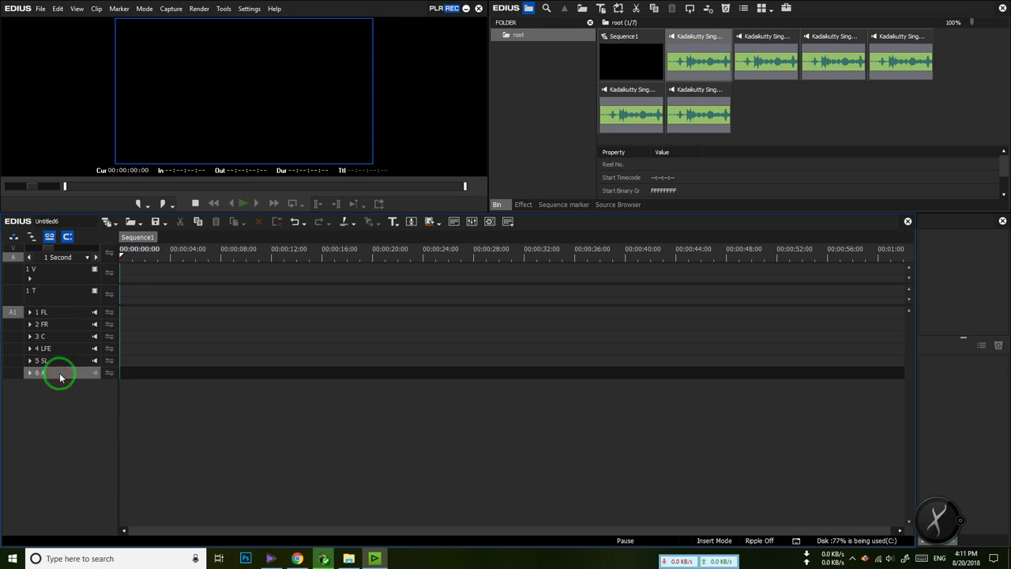
pyautogui.rightClick(60, 377)
pyautogui.click(84, 365)
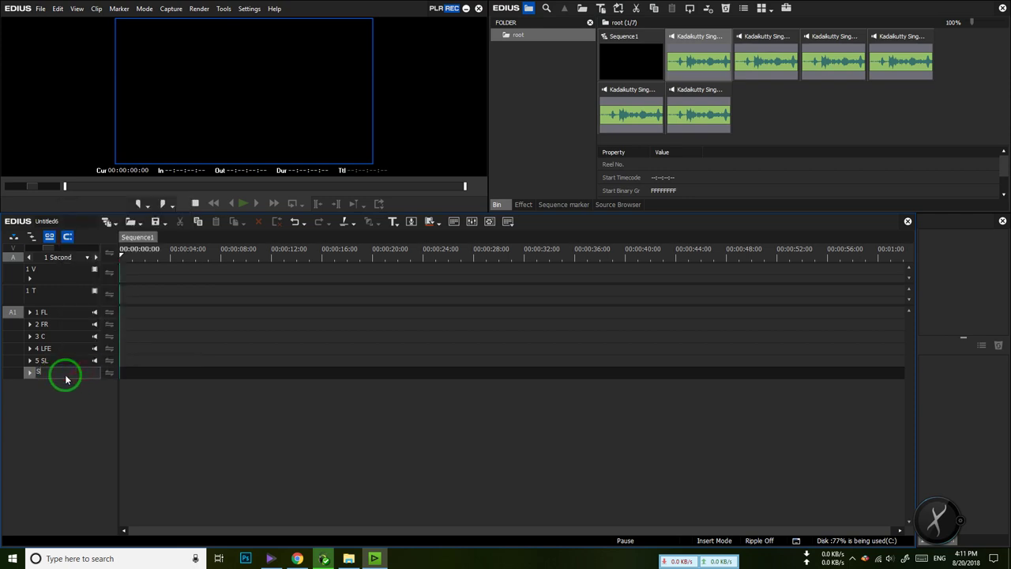
pyautogui.write('SR')
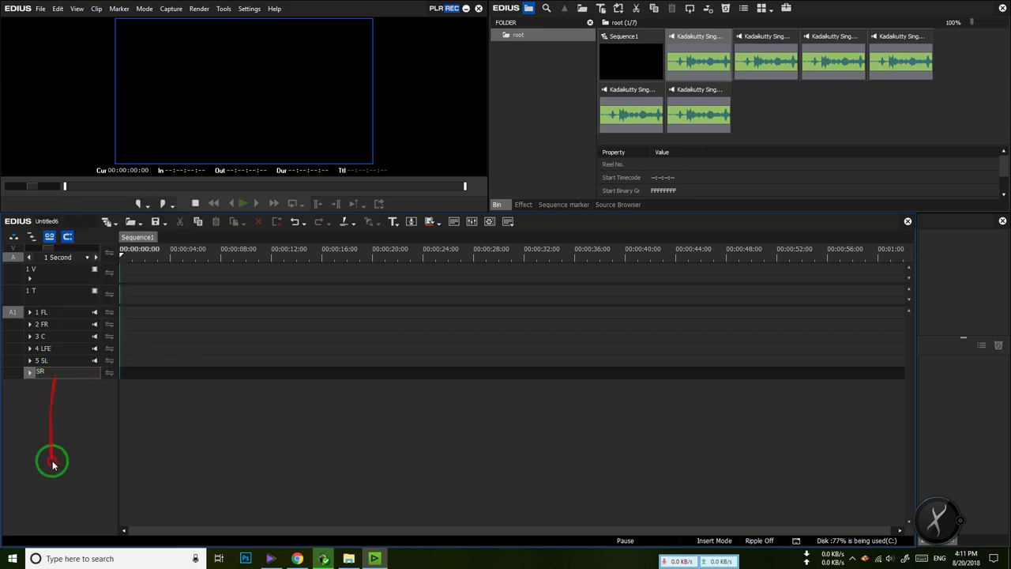
pyautogui.click(887, 128)
# Step: Place the TFM-C clip from the bin on track 3 C at the start of the timeline
pyautogui.click(709, 70)
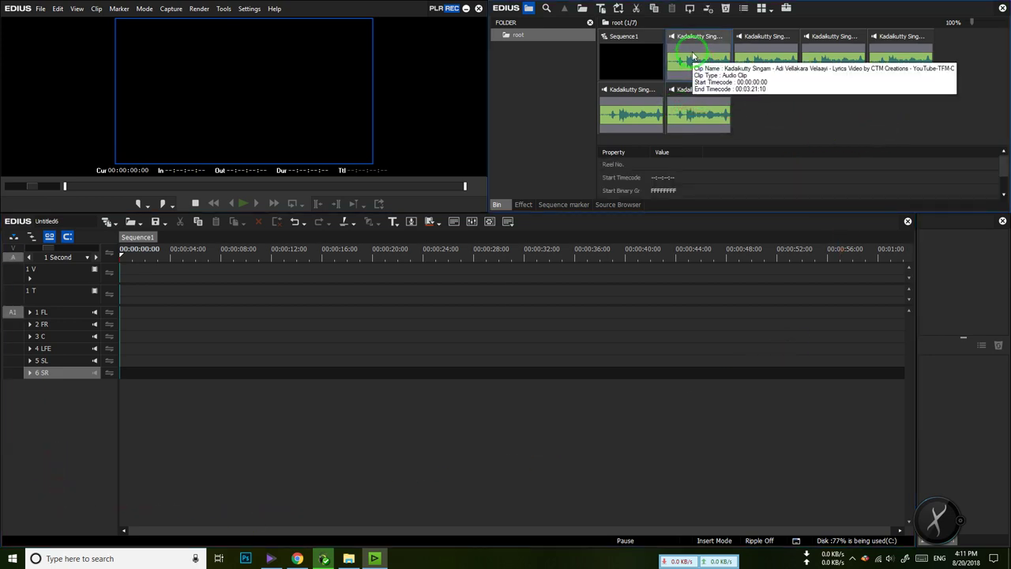
pyautogui.click(349, 559)
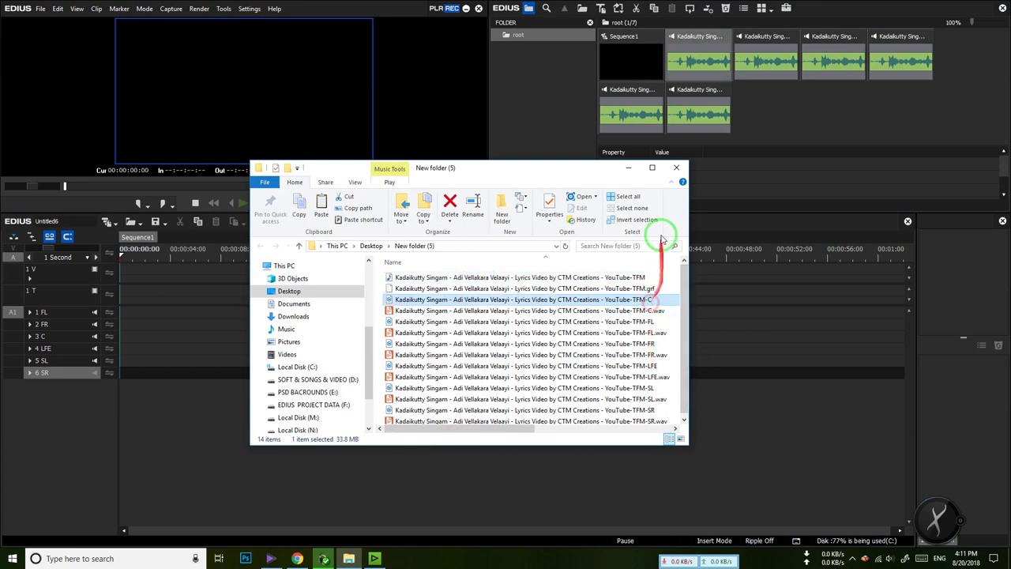
pyautogui.click(629, 168)
pyautogui.moveTo(681, 69); pyautogui.dragTo(129, 339)
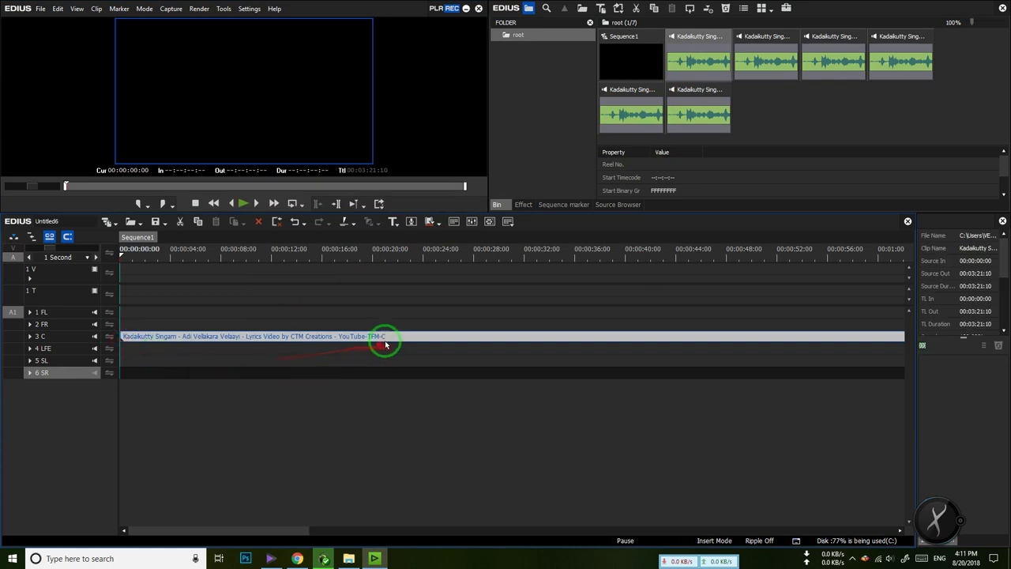
# Step: Place the TFM-FL clip on track 1 FL and the TFM-FR clip on track 2 FR, both at the timeline start
pyautogui.click(771, 57)
pyautogui.moveTo(160, 293); pyautogui.dragTo(127, 311)
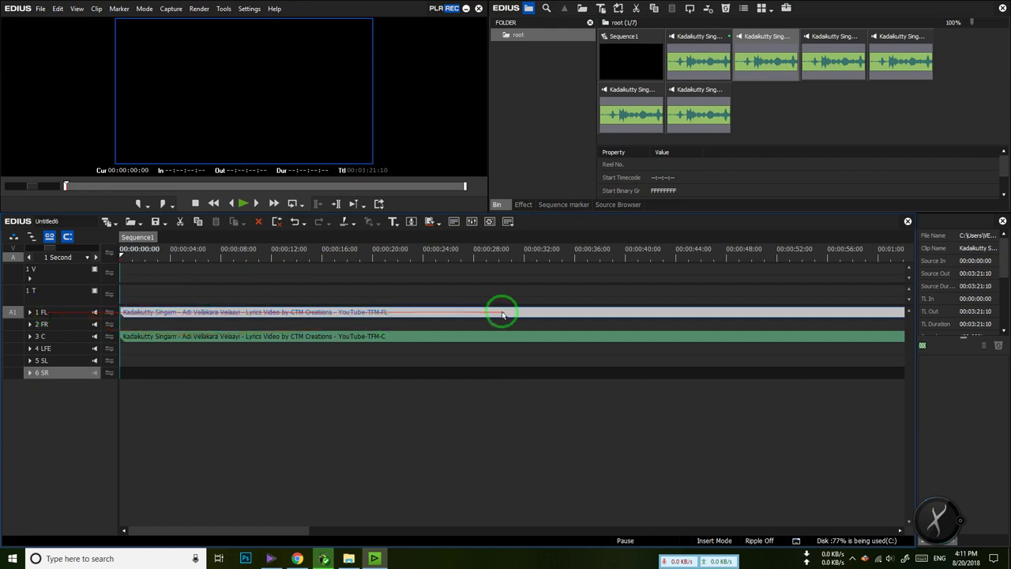
pyautogui.moveTo(835, 57); pyautogui.dragTo(124, 324)
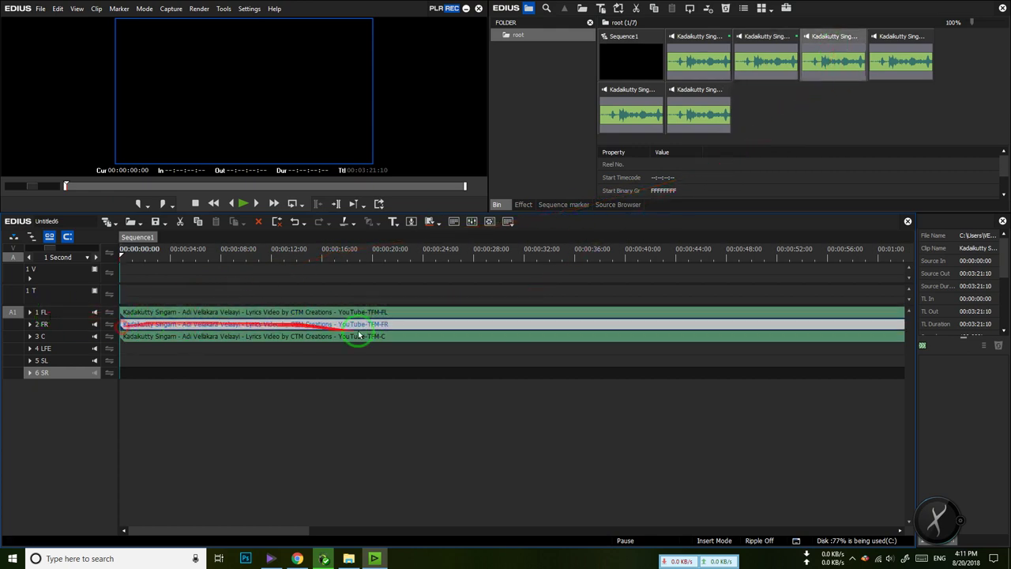
# Step: Place the LFE, SL and SR clips at the timeline start on tracks 4 LFE, 5 SL and 6 SR respectively
pyautogui.moveTo(891, 79); pyautogui.dragTo(122, 354)
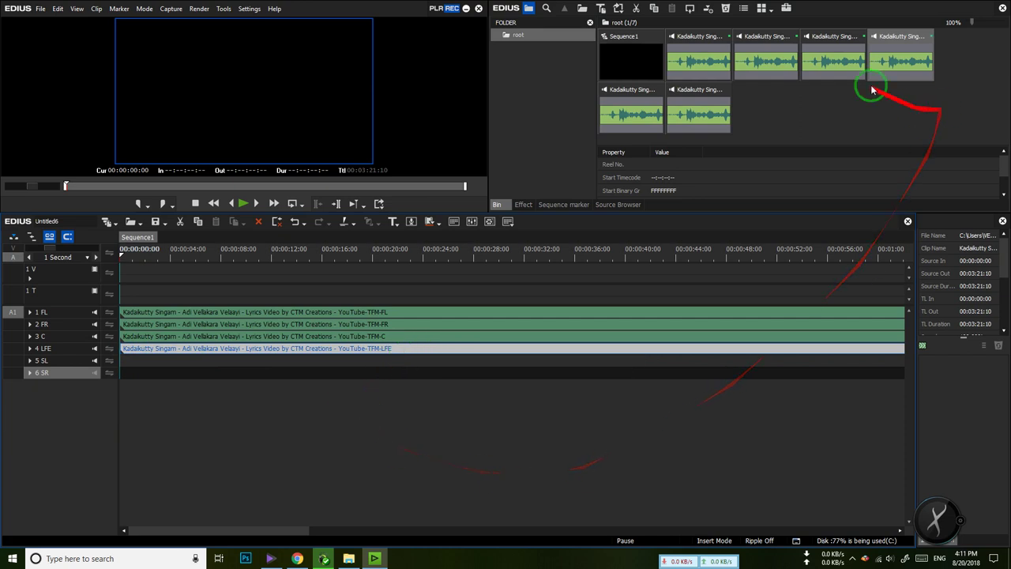
pyautogui.moveTo(638, 106); pyautogui.dragTo(99, 360)
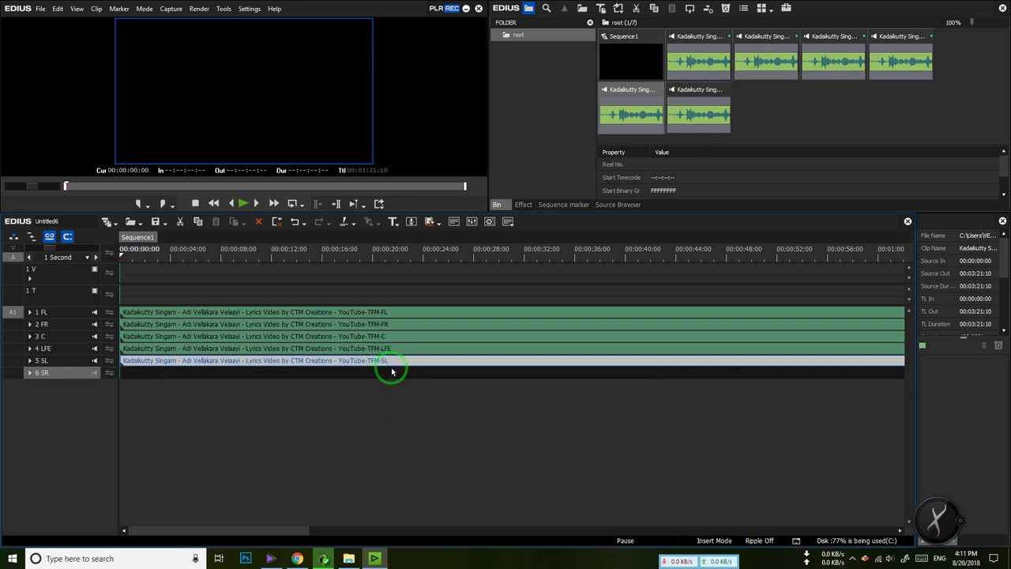
pyautogui.click(806, 105)
pyautogui.moveTo(699, 104); pyautogui.dragTo(114, 372)
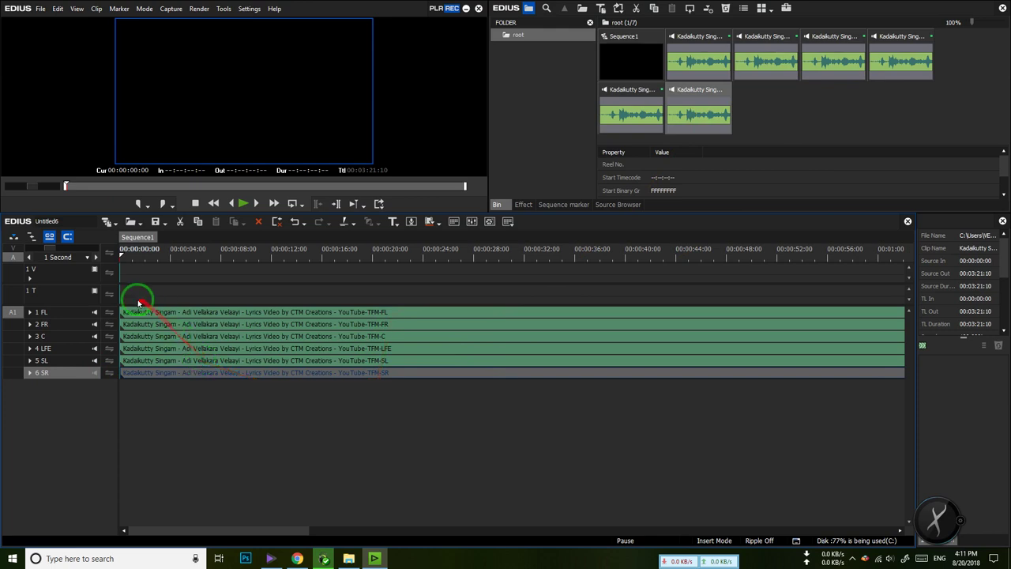
pyautogui.rightClick(65, 275)
pyautogui.moveTo(117, 360)
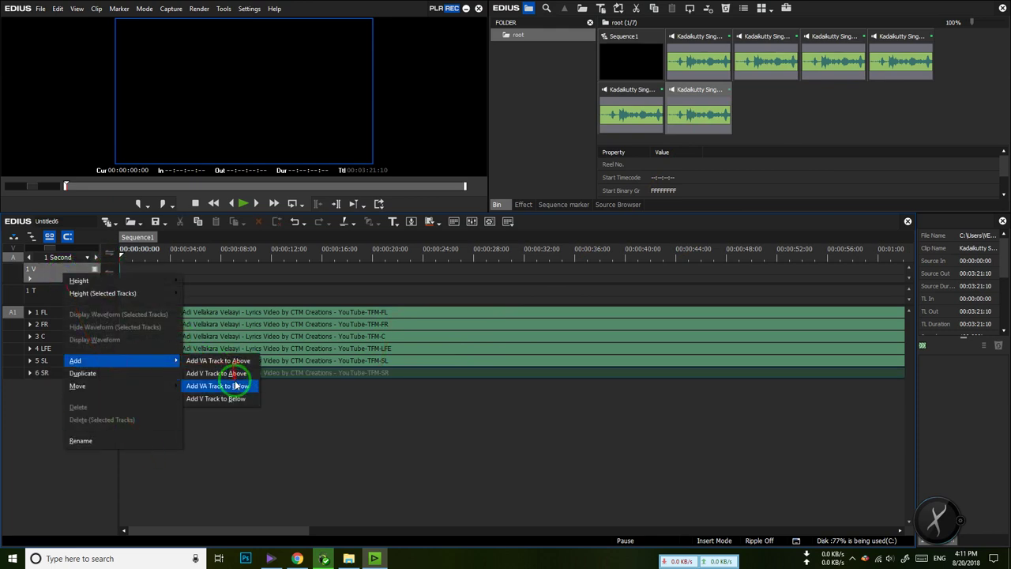
pyautogui.click(235, 385)
pyautogui.click(459, 457)
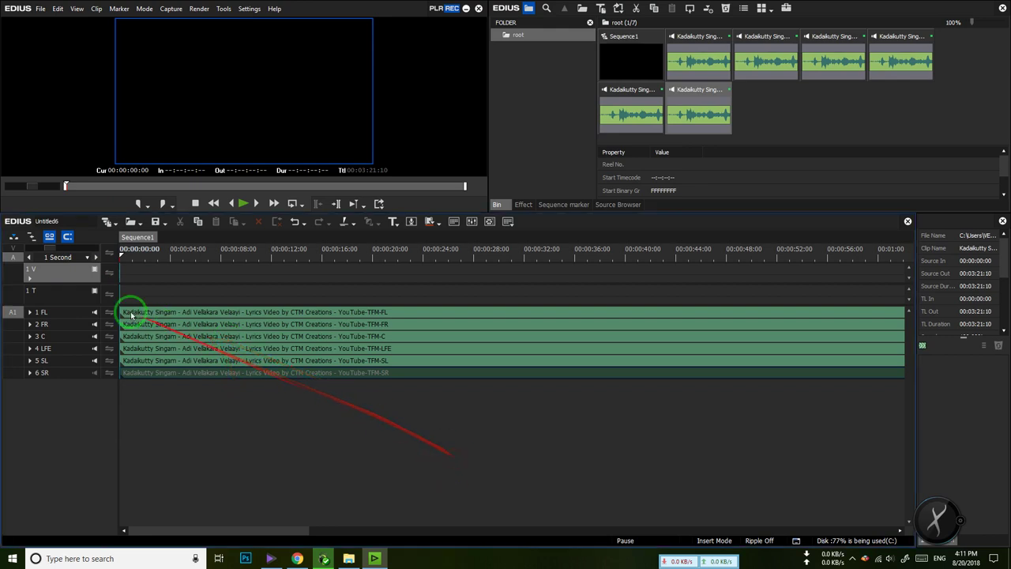
# Step: Add five more V tracks to the sequence, starting from the 1 V track
pyautogui.rightClick(64, 278)
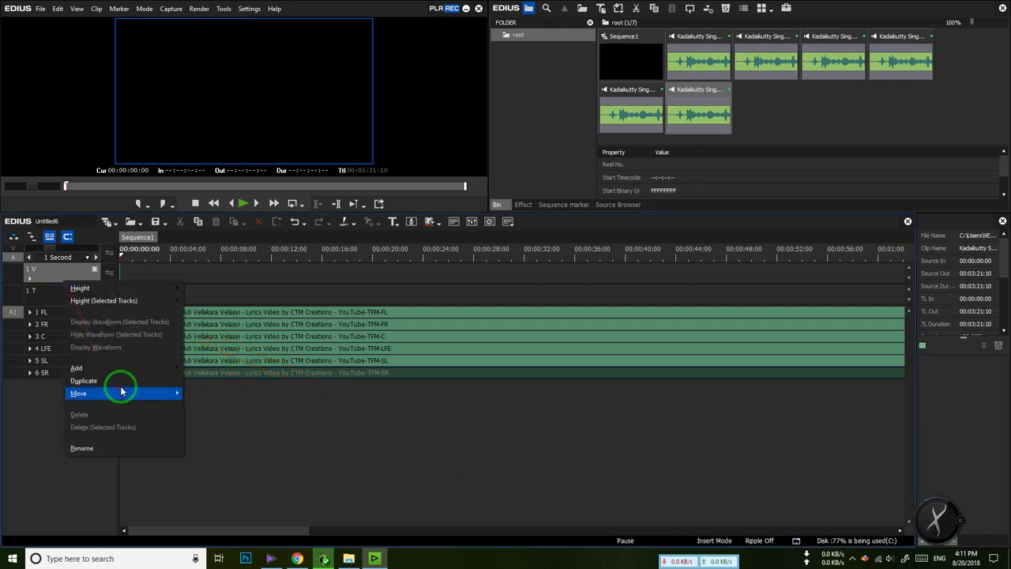
pyautogui.moveTo(127, 369)
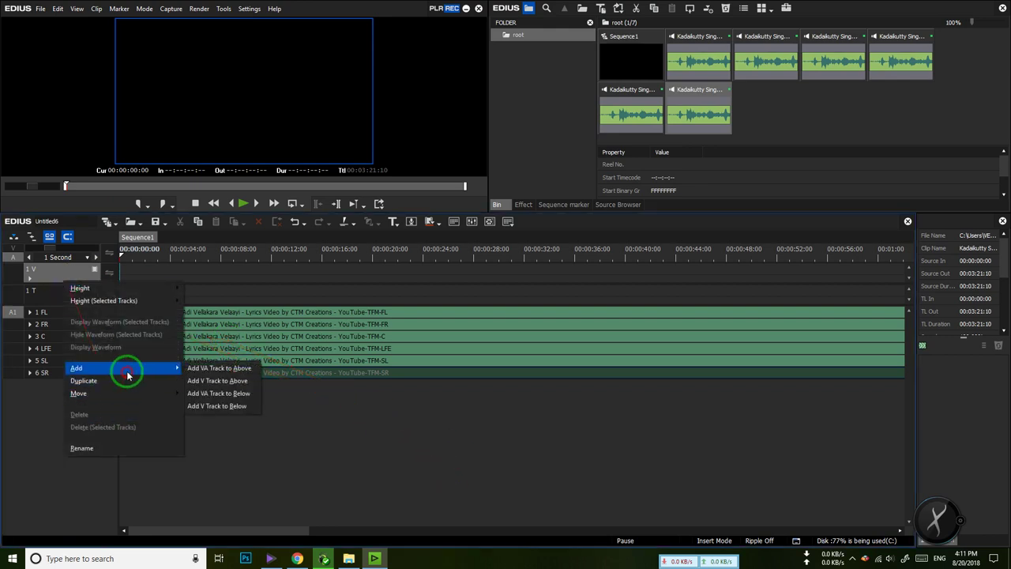
pyautogui.click(237, 393)
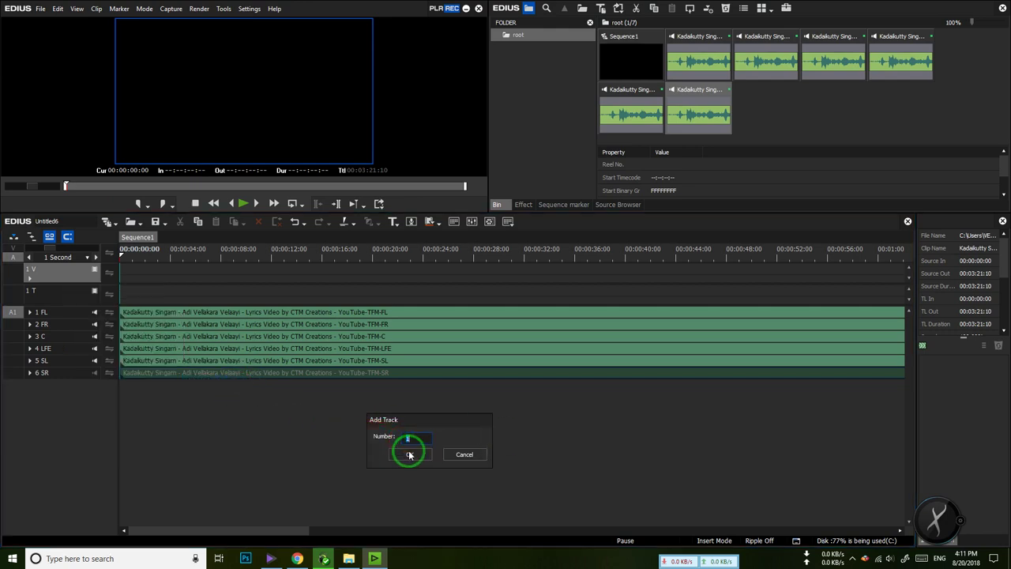
pyautogui.click(380, 440)
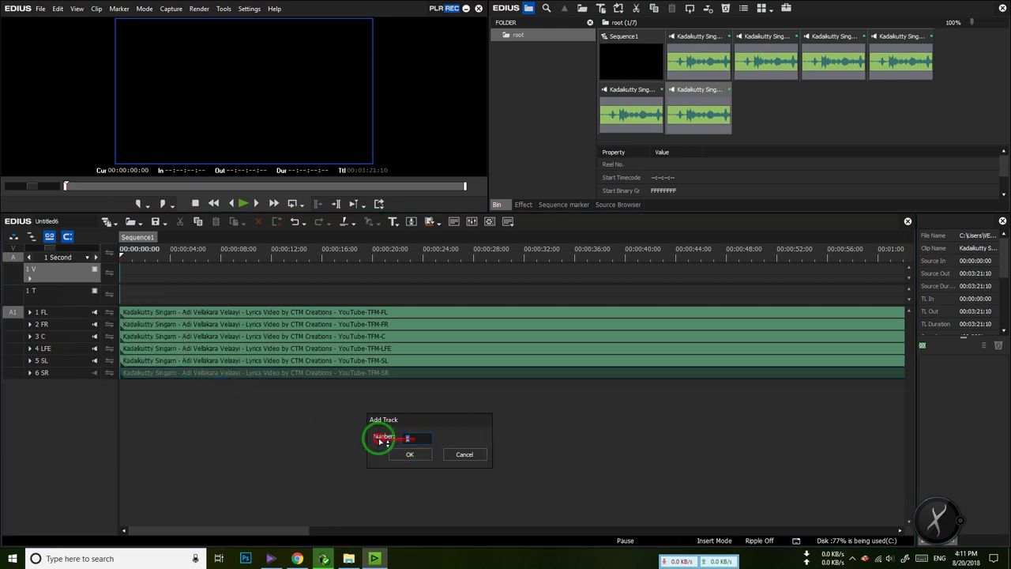
pyautogui.press('Return')
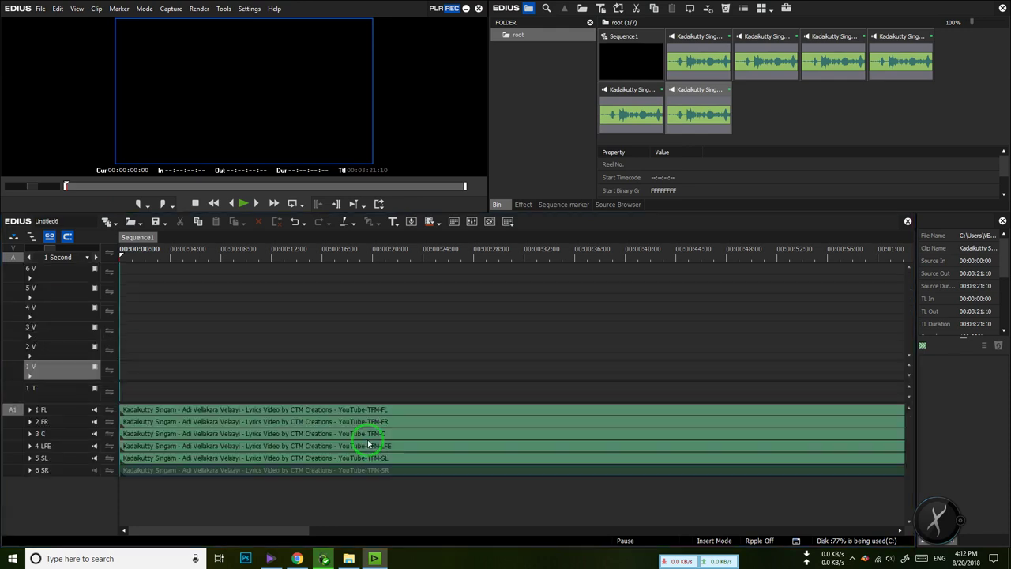
pyautogui.moveTo(330, 449)
pyautogui.mouseDown()
pyautogui.moveTo(80, 371)
pyautogui.moveTo(79, 275)
pyautogui.moveTo(141, 283)
pyautogui.moveTo(185, 321)
pyautogui.moveTo(330, 379)
pyautogui.moveTo(523, 430)
pyautogui.moveTo(431, 433)
pyautogui.mouseUp()
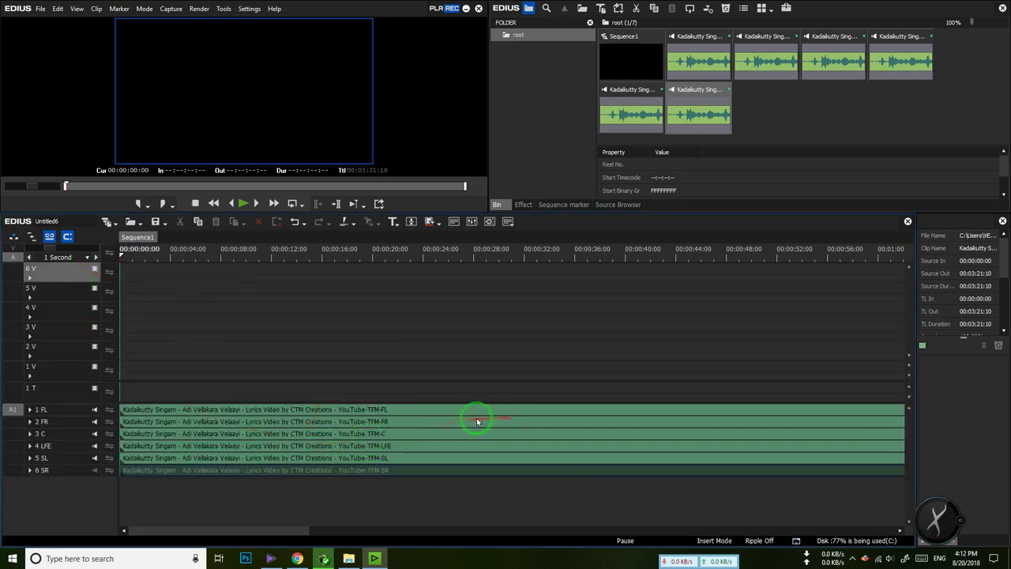
# Step: Set the system speaker volume to 57
pyautogui.click(894, 560)
pyautogui.click(926, 534)
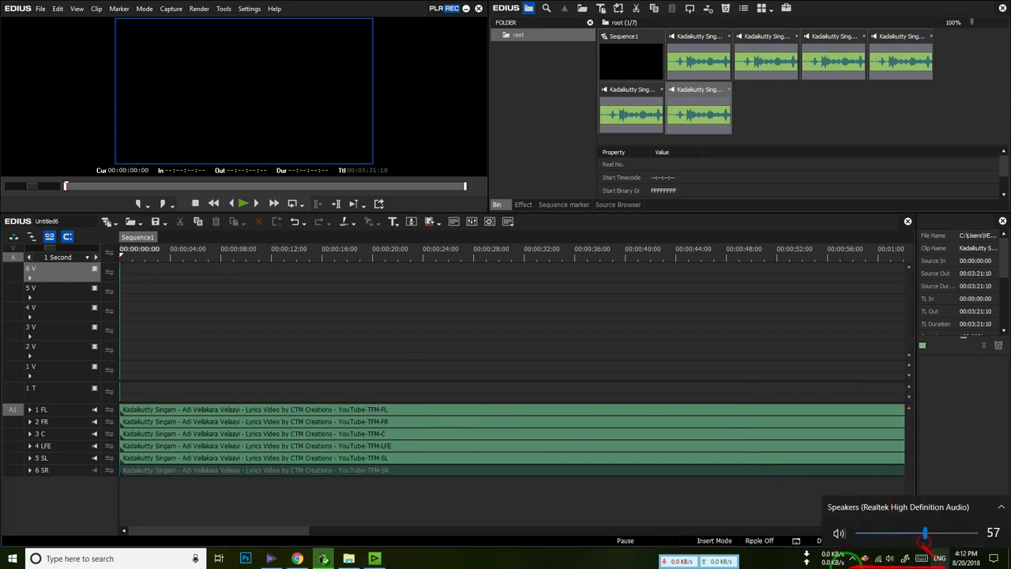
# Step: Expand track 1 FL to show its waveform and enlarge the timeline area upwards for more track room
pyautogui.click(29, 409)
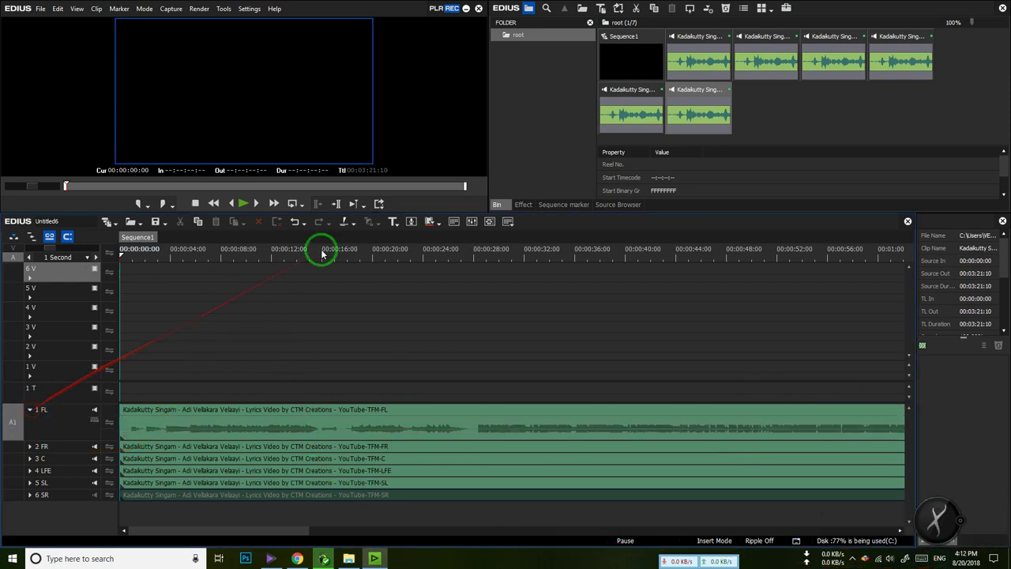
pyautogui.moveTo(378, 213); pyautogui.dragTo(391, 132)
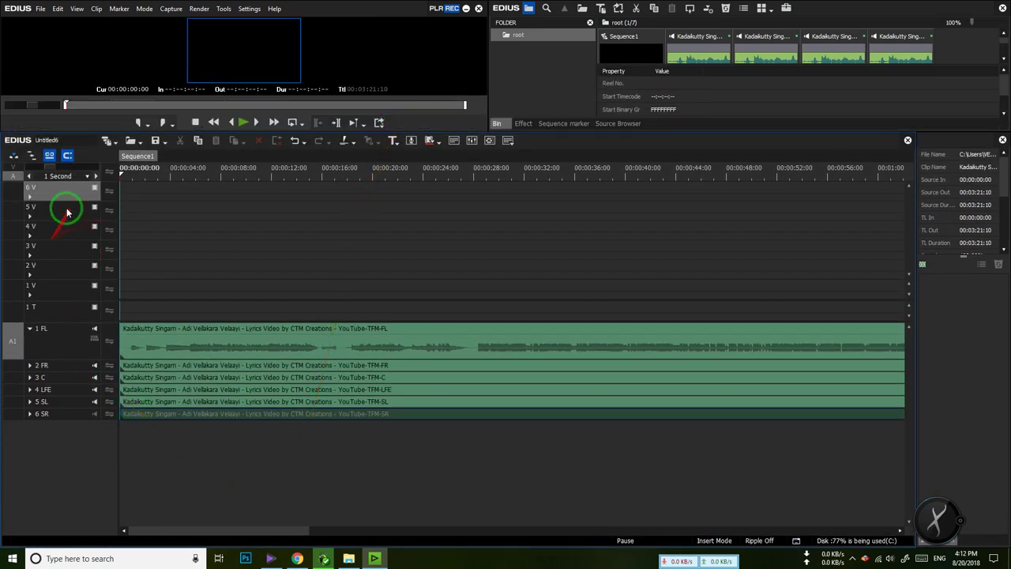
pyautogui.moveTo(72, 195)
pyautogui.mouseDown()
pyautogui.moveTo(151, 331)
pyautogui.moveTo(166, 263)
pyautogui.mouseUp()
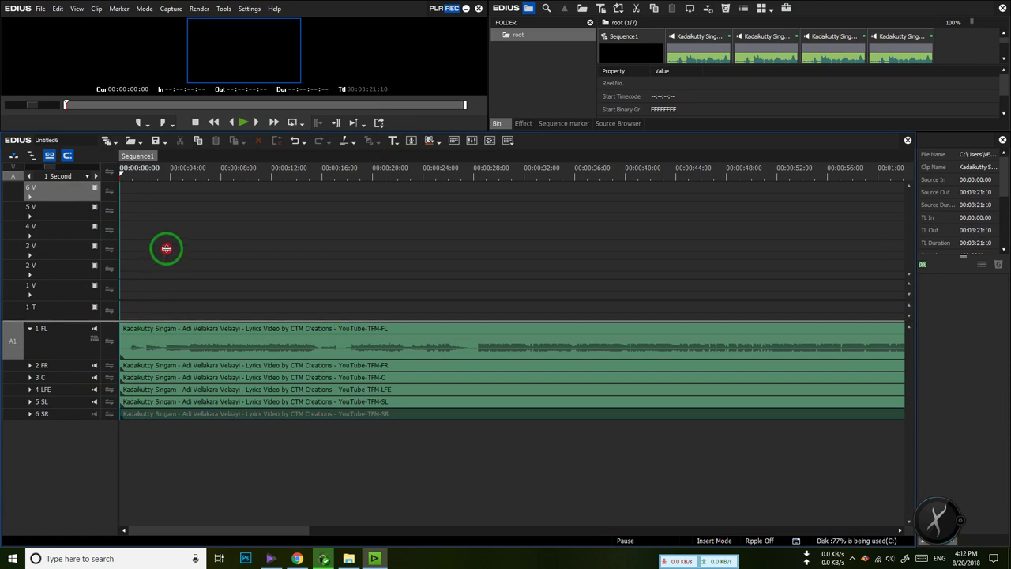
pyautogui.moveTo(166, 249); pyautogui.dragTo(168, 251)
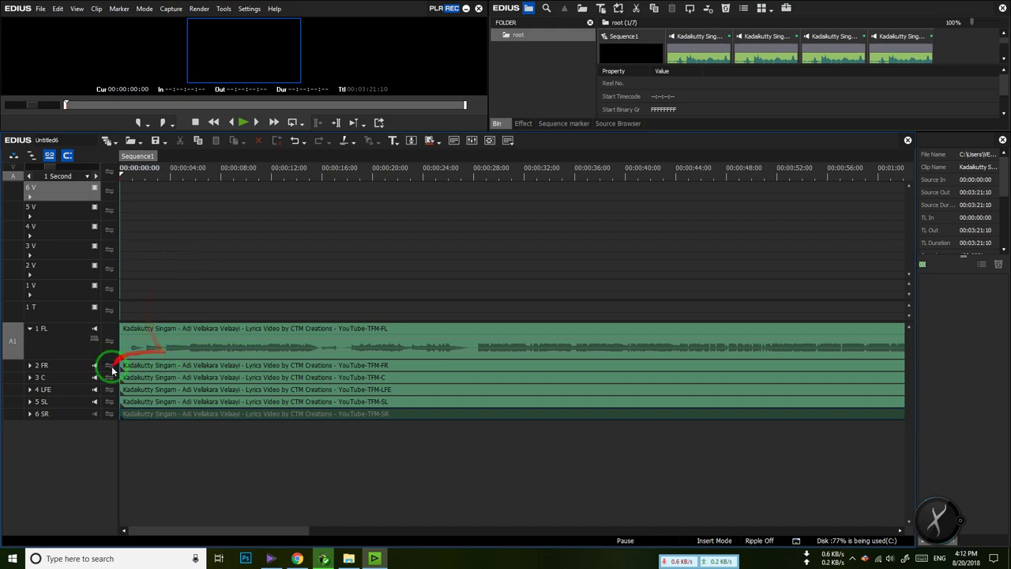
# Step: Expand the FR, C, LFE, SL and SR tracks to show their waveforms
pyautogui.click(30, 366)
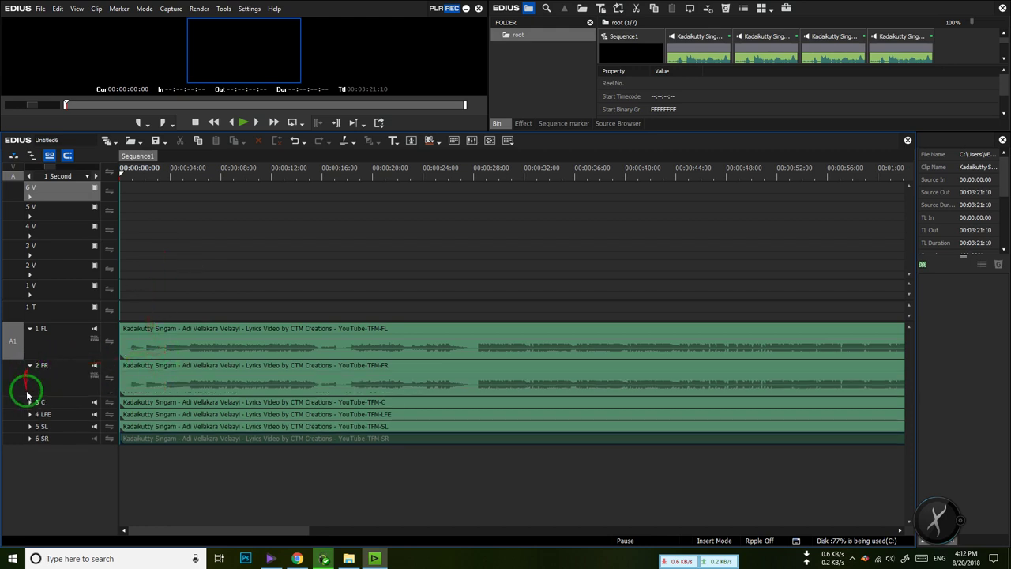
pyautogui.click(30, 403)
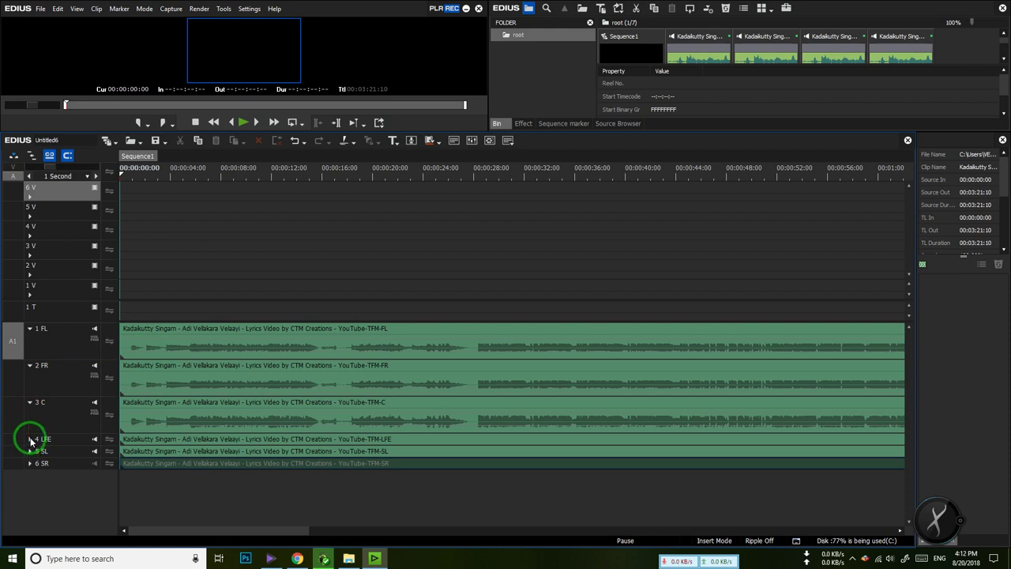
pyautogui.click(30, 440)
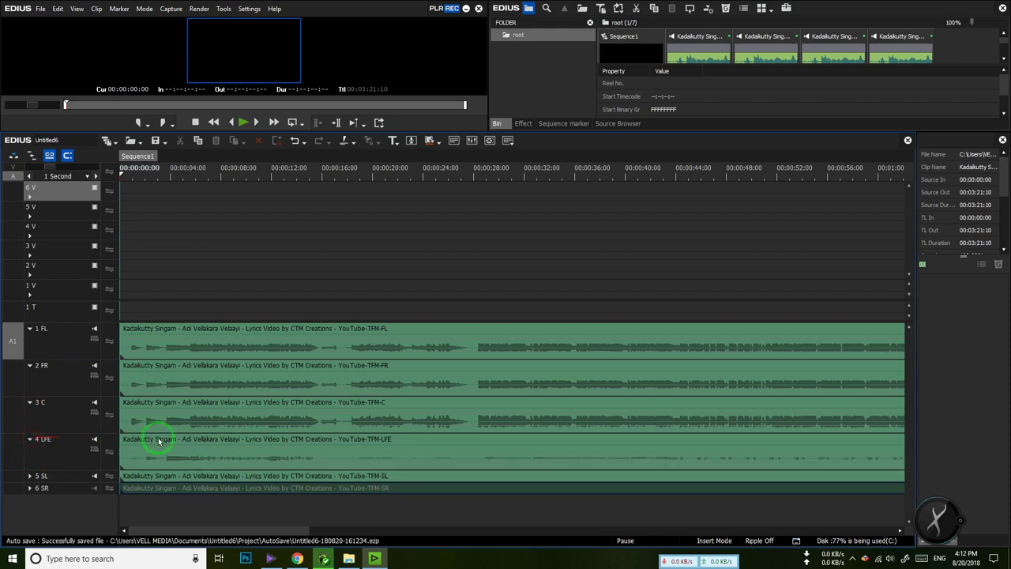
pyautogui.click(30, 477)
pyautogui.click(30, 514)
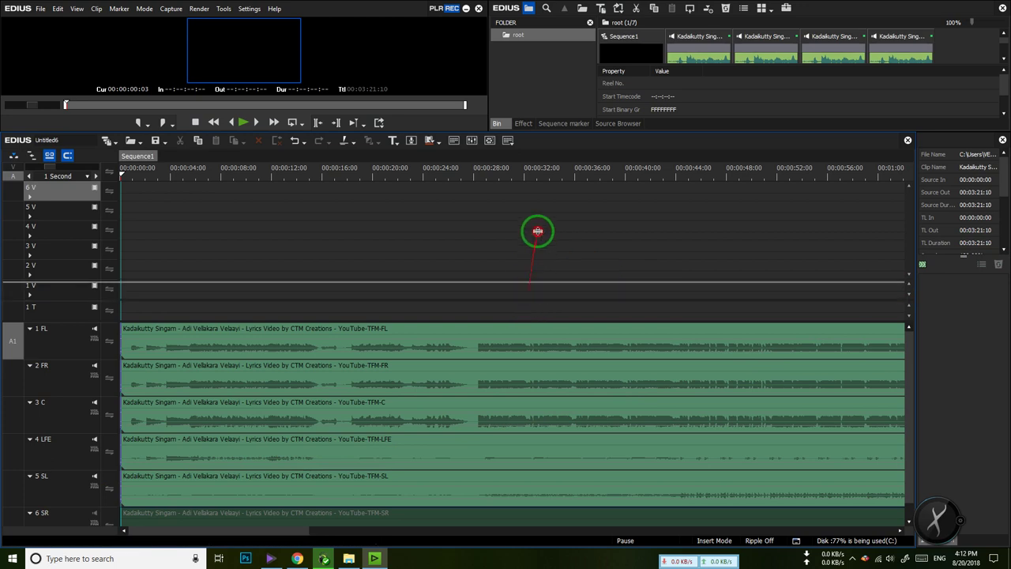
# Step: Shrink the video track area so all six audio tracks fit, and unmute track 6 SR
pyautogui.scroll(-1, 531, 241)
pyautogui.click(95, 496)
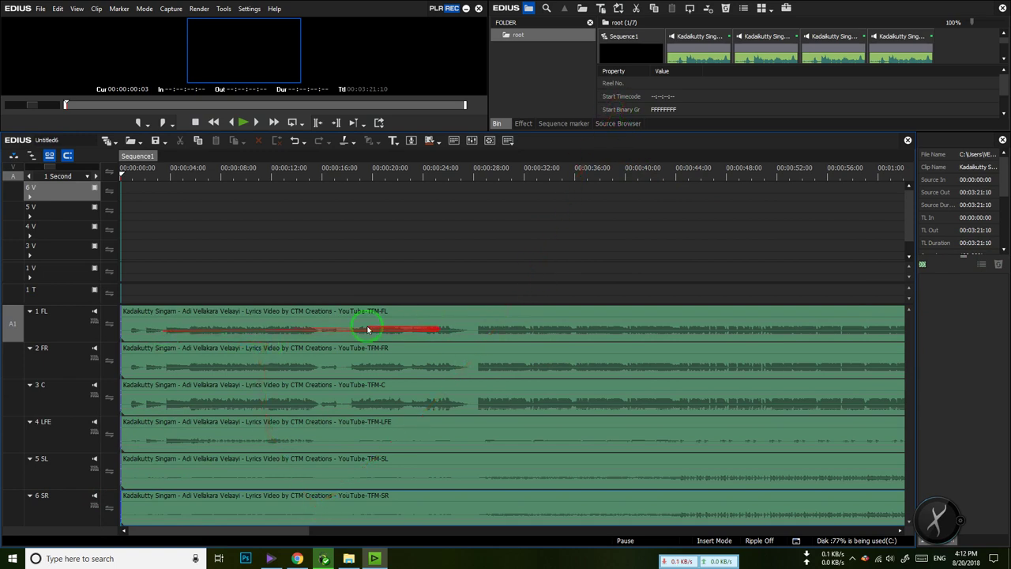
# Step: Check the channel clips one by one from FL to SR, and return the playhead to the start of the timeline
pyautogui.click(71, 327)
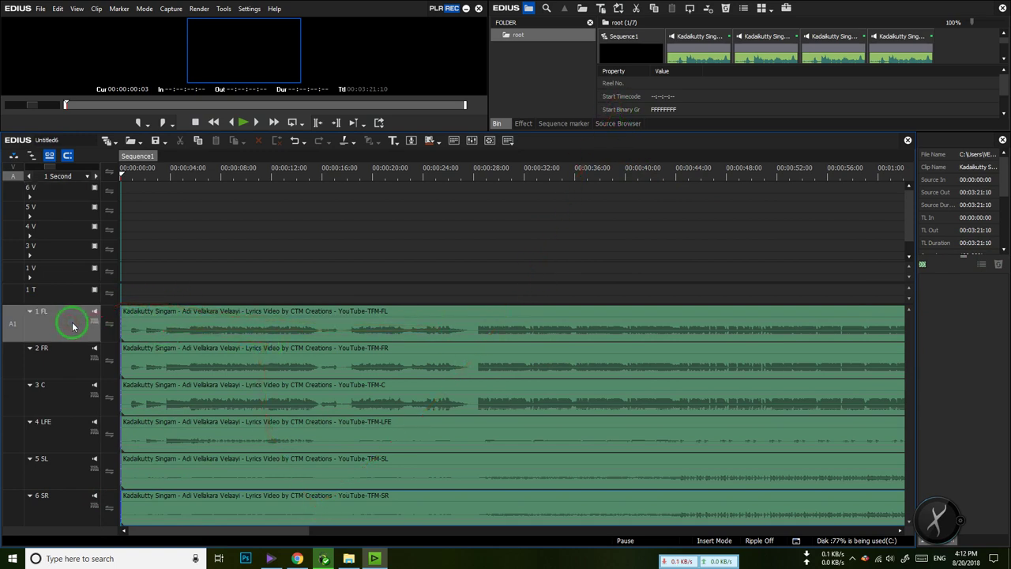
pyautogui.click(330, 309)
pyautogui.click(378, 351)
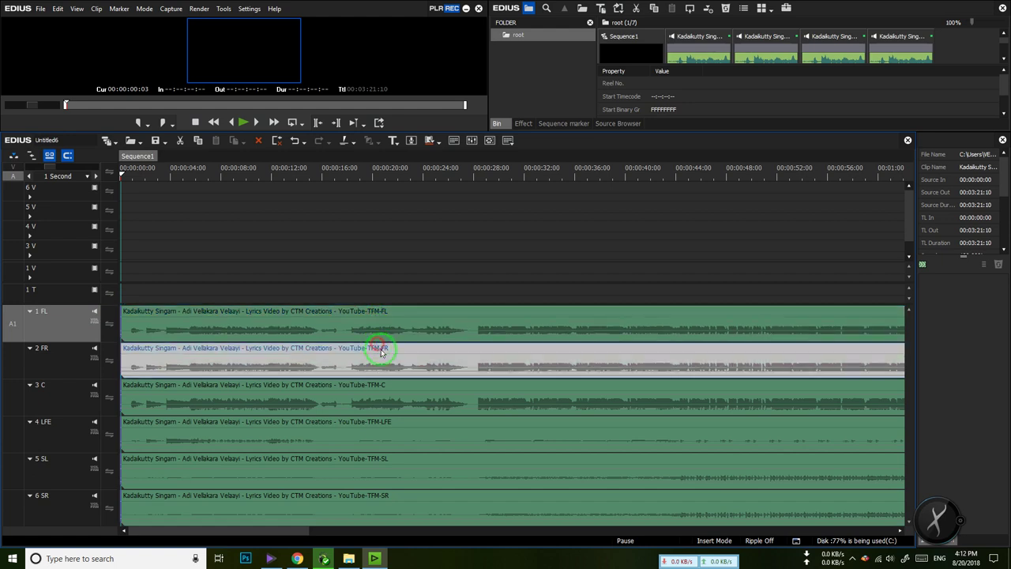
pyautogui.click(390, 397)
pyautogui.click(409, 431)
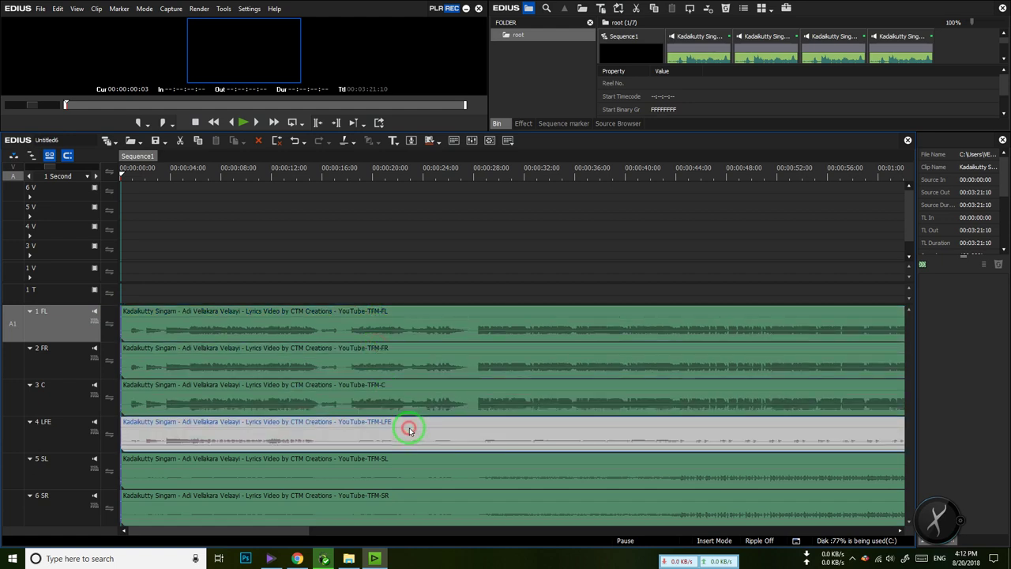
pyautogui.click(423, 470)
pyautogui.click(425, 507)
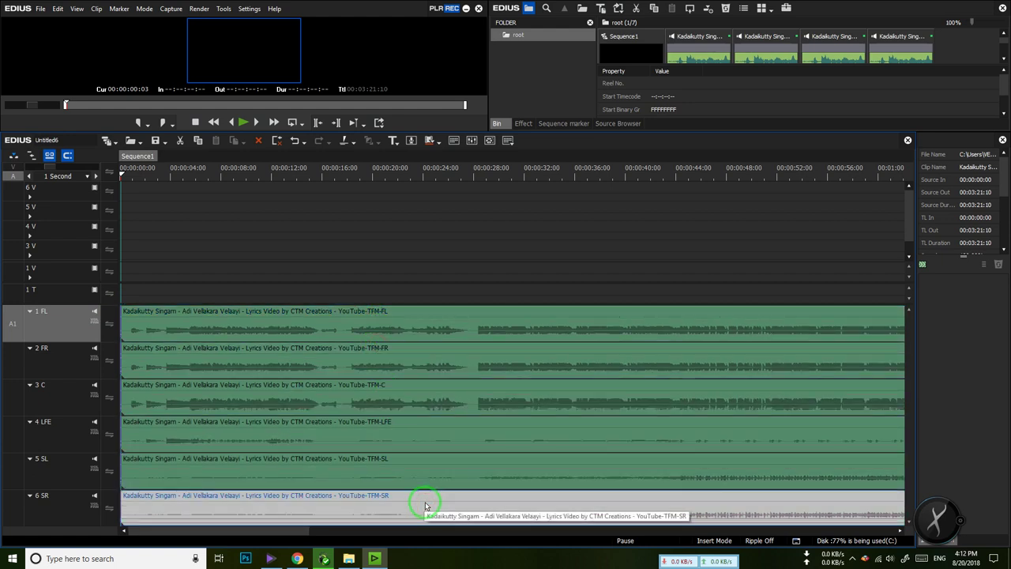
pyautogui.click(213, 122)
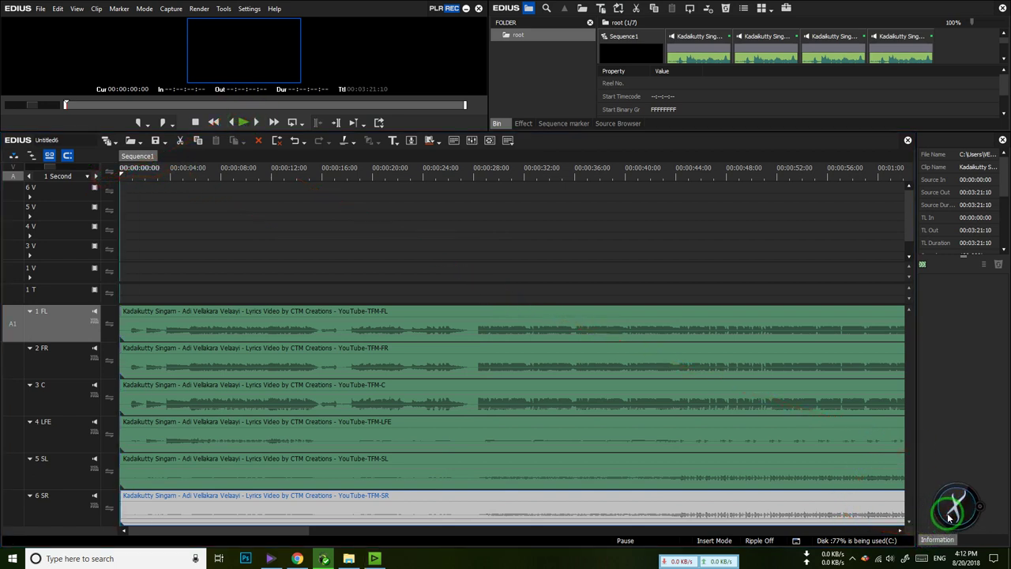
# Step: Play the six-channel timeline from the start and skip ahead to about 30 seconds to hear the louder section
pyautogui.click(247, 123)
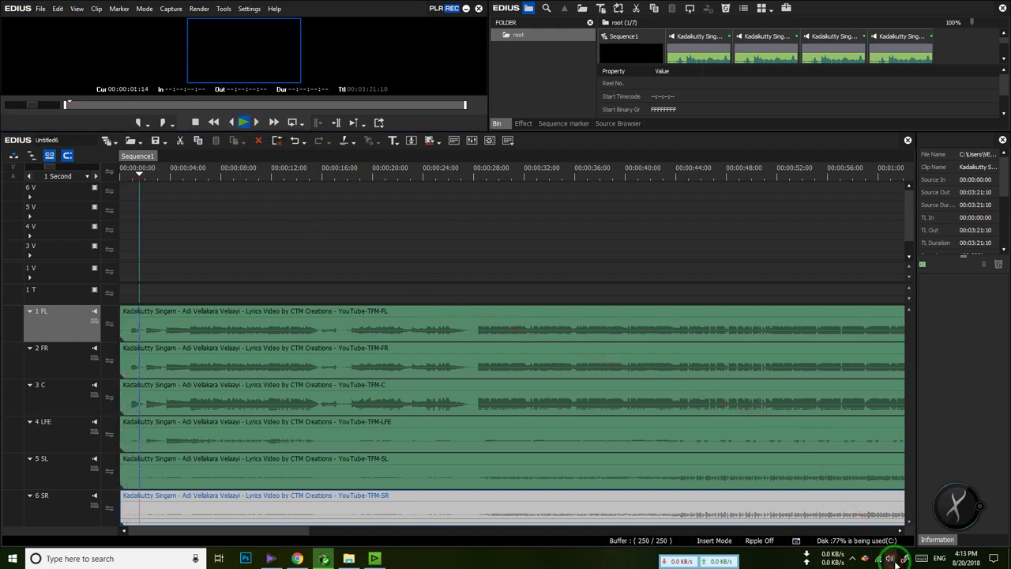
pyautogui.moveTo(232, 307); pyautogui.dragTo(510, 177)
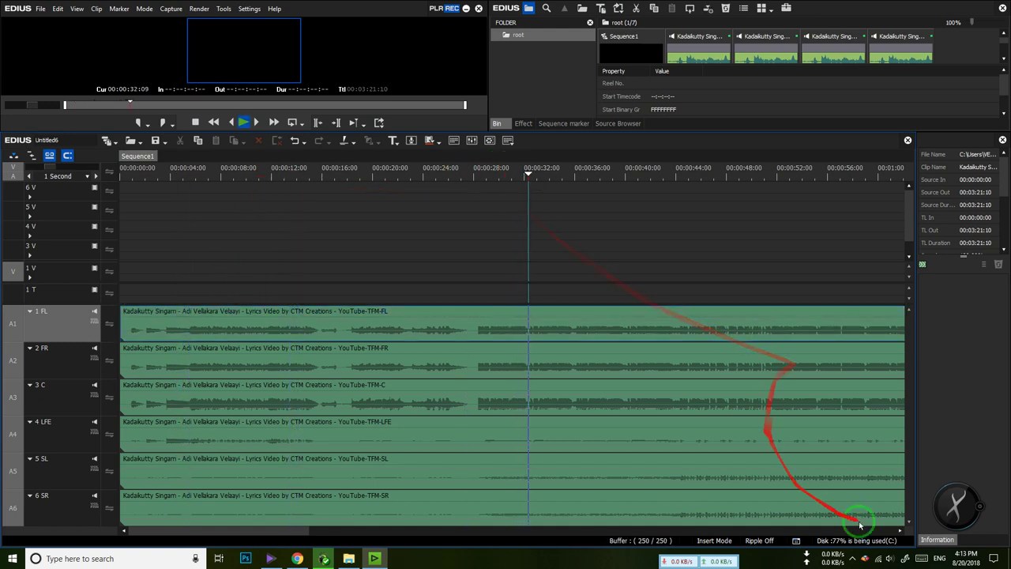
pyautogui.click(854, 560)
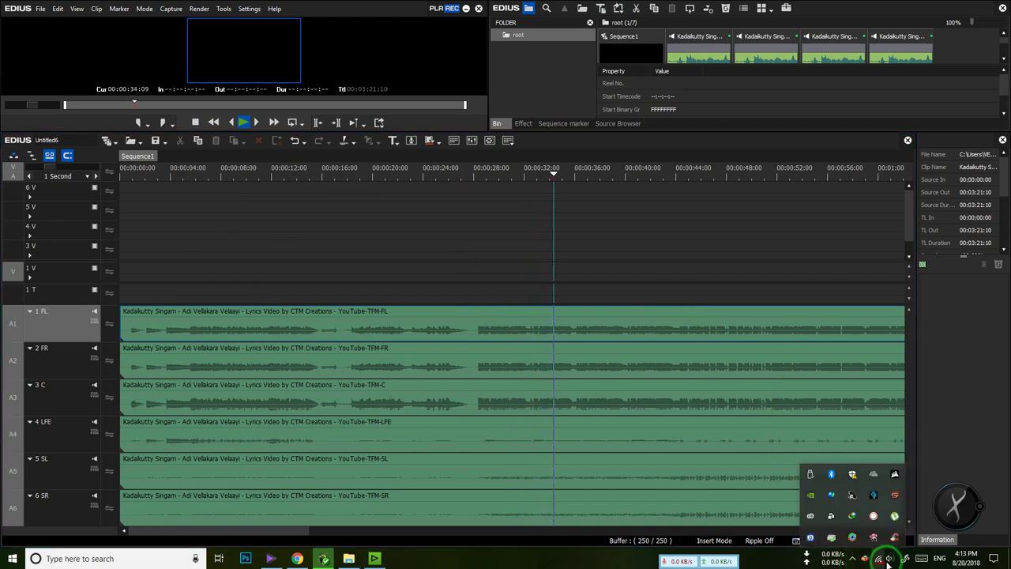
pyautogui.click(873, 516)
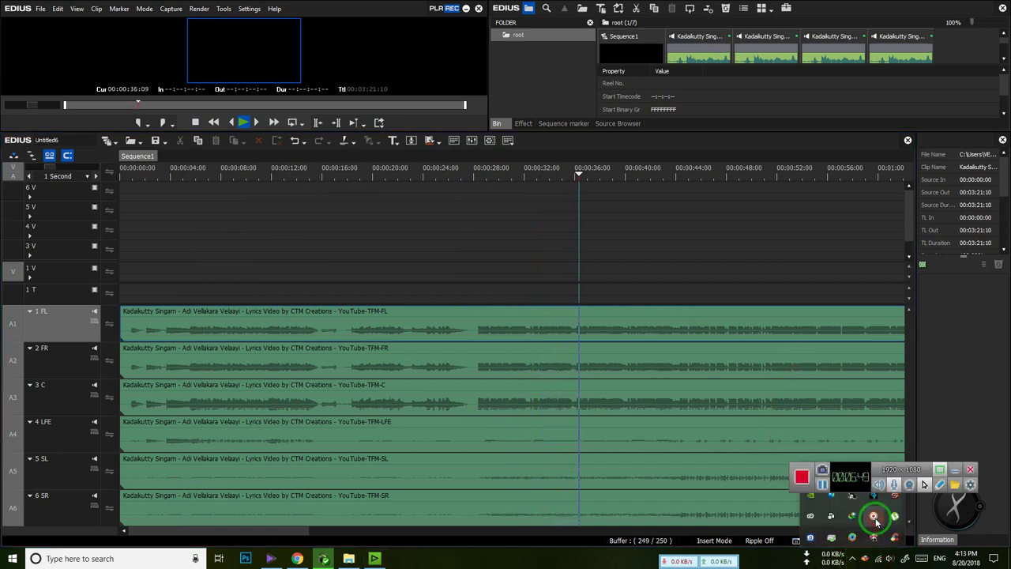
pyautogui.click(957, 472)
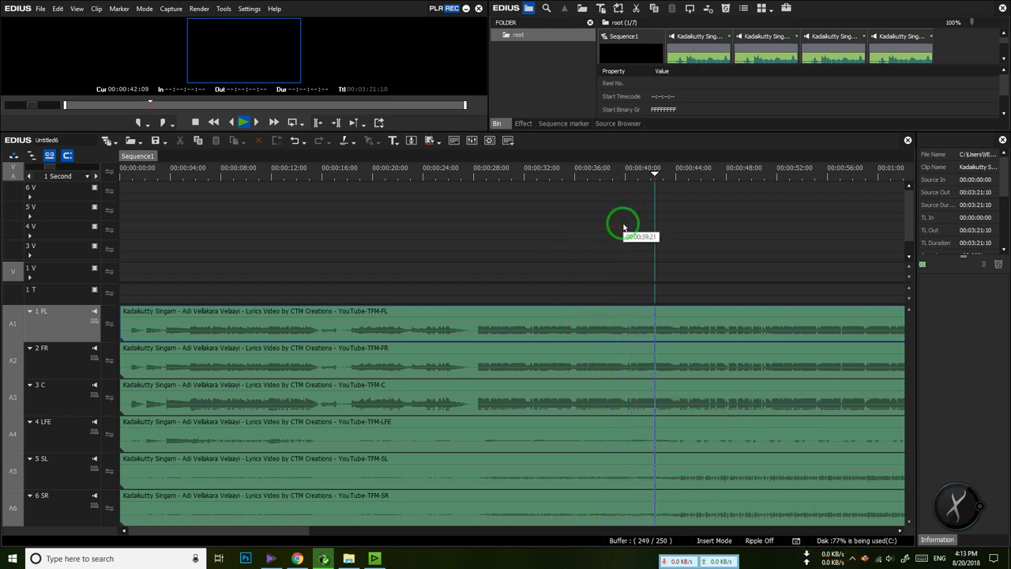
# Step: Stop playback and shrink the timeline area downwards to give the preview and bin more room
pyautogui.click(242, 122)
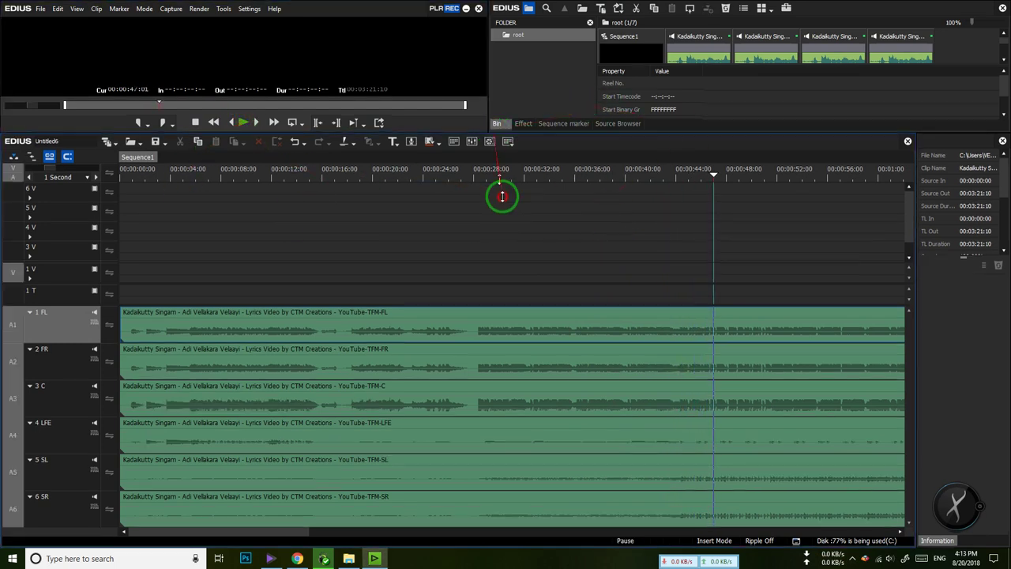
pyautogui.moveTo(501, 197); pyautogui.dragTo(503, 254)
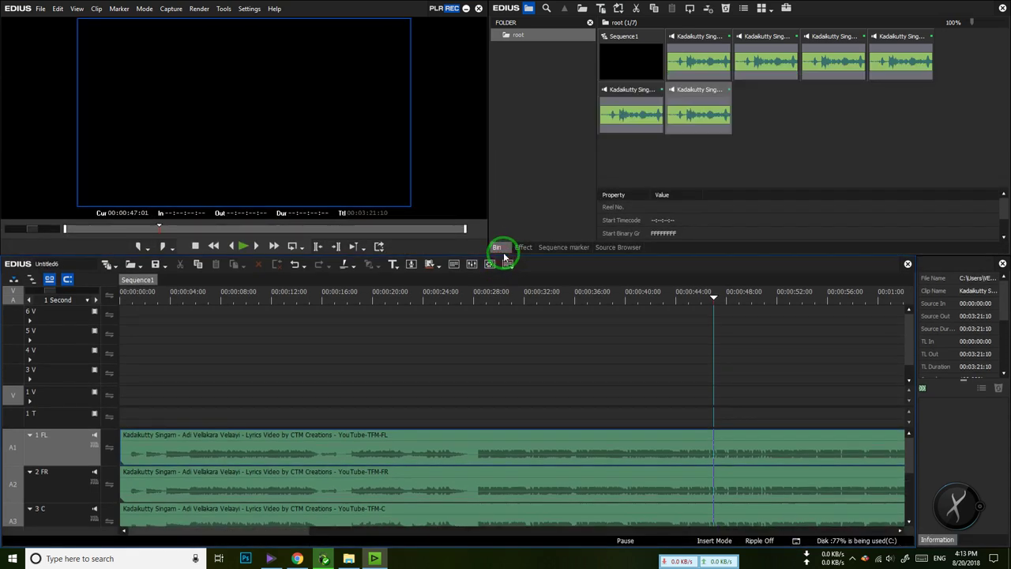
pyautogui.moveTo(473, 240); pyautogui.dragTo(437, 270)
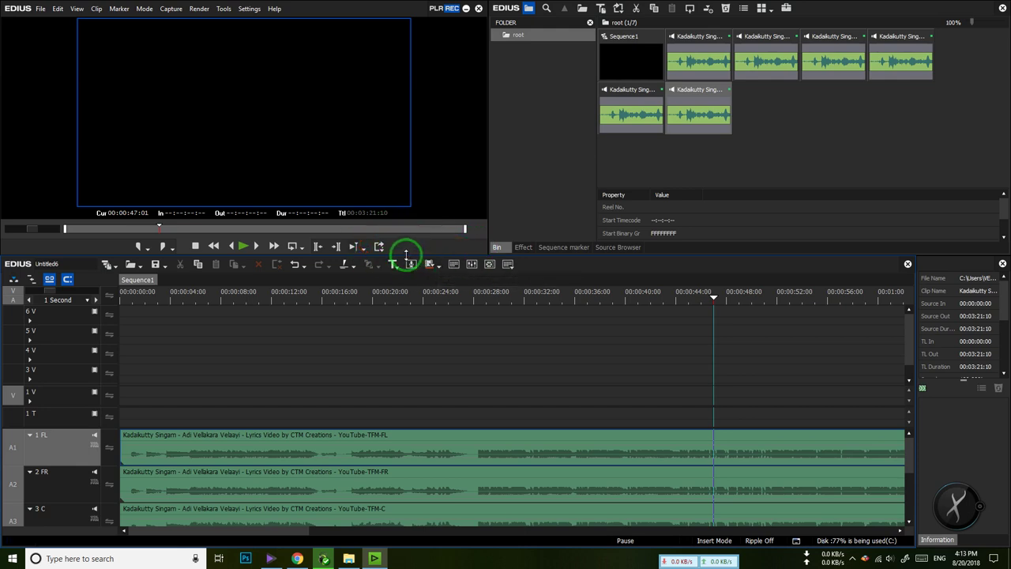
pyautogui.moveTo(407, 253); pyautogui.dragTo(473, 24)
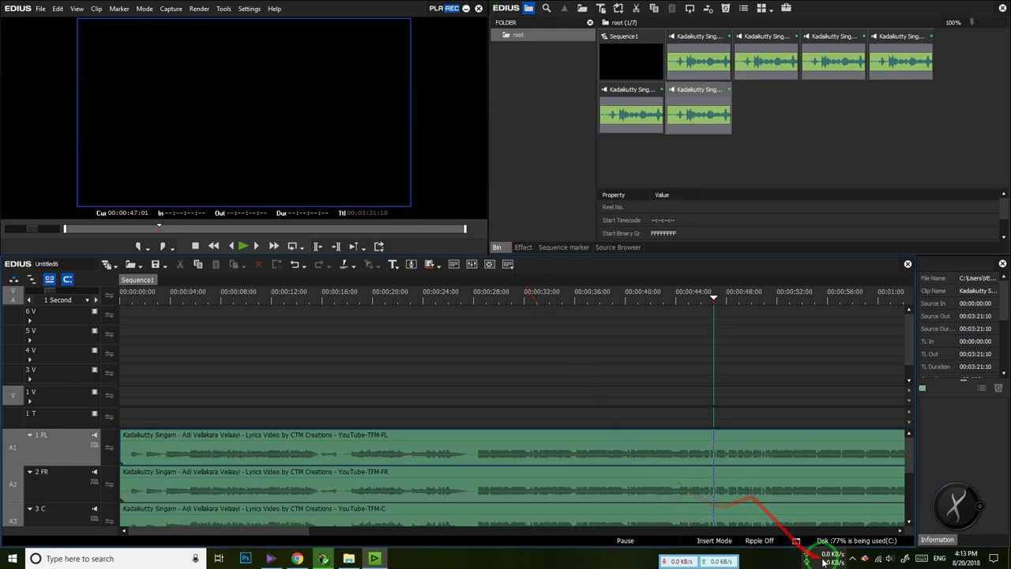
pyautogui.click(854, 558)
pyautogui.click(852, 515)
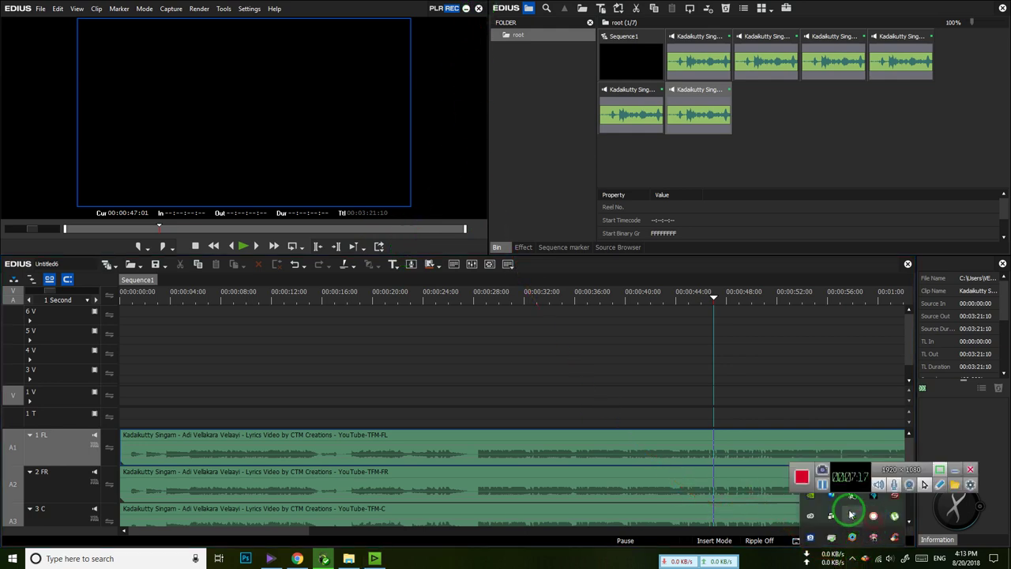